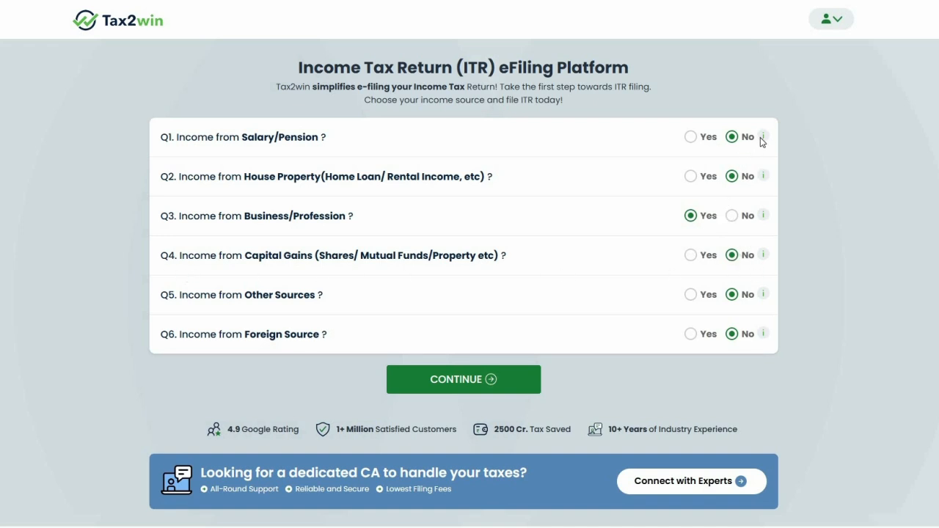
Keep Q3 Business/Profession as Yes with every other income source No, and continue
mouse_move(763, 216)
left_click(508, 378)
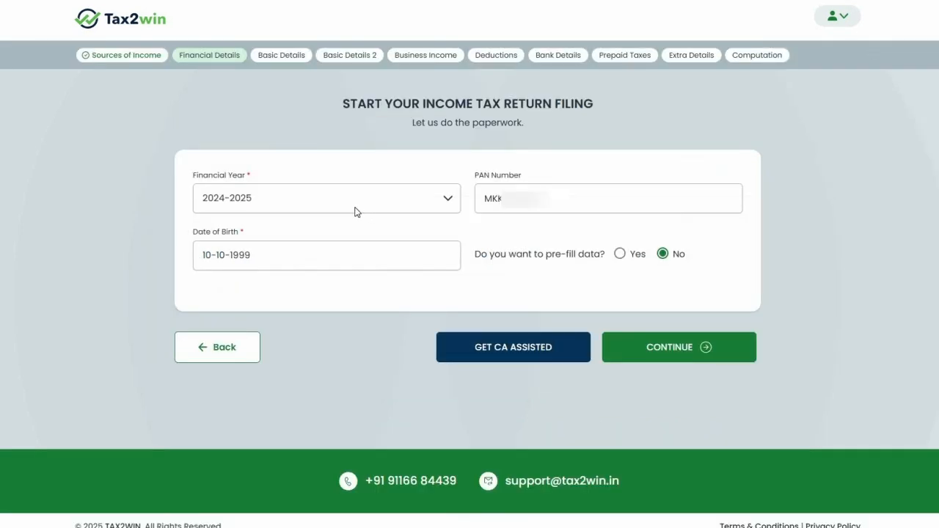
Keep financial year 2024-2025, leave data pre-fill at No, and continue
left_click(356, 211)
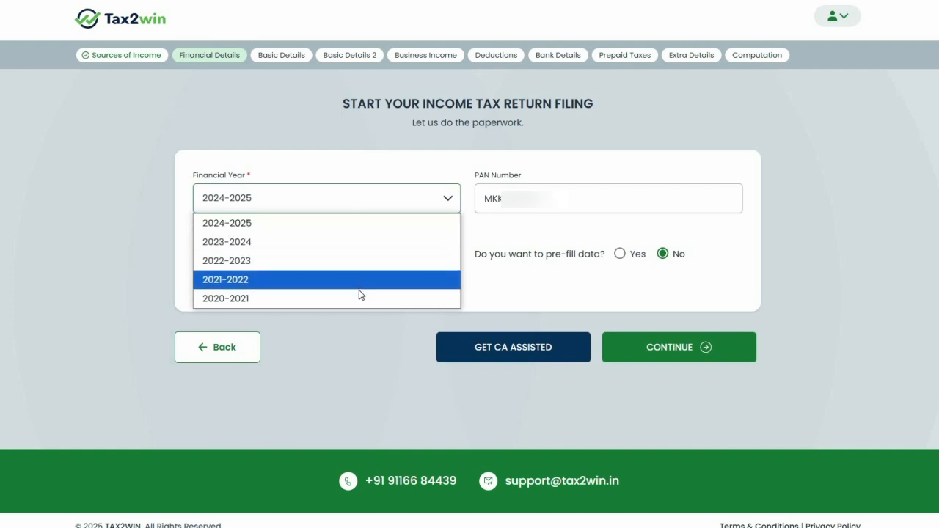
left_click(358, 228)
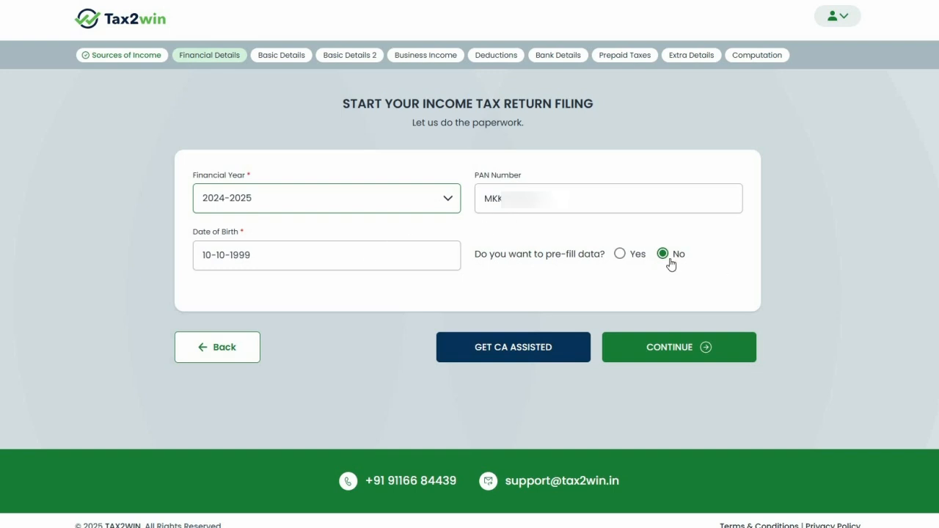
left_click(632, 255)
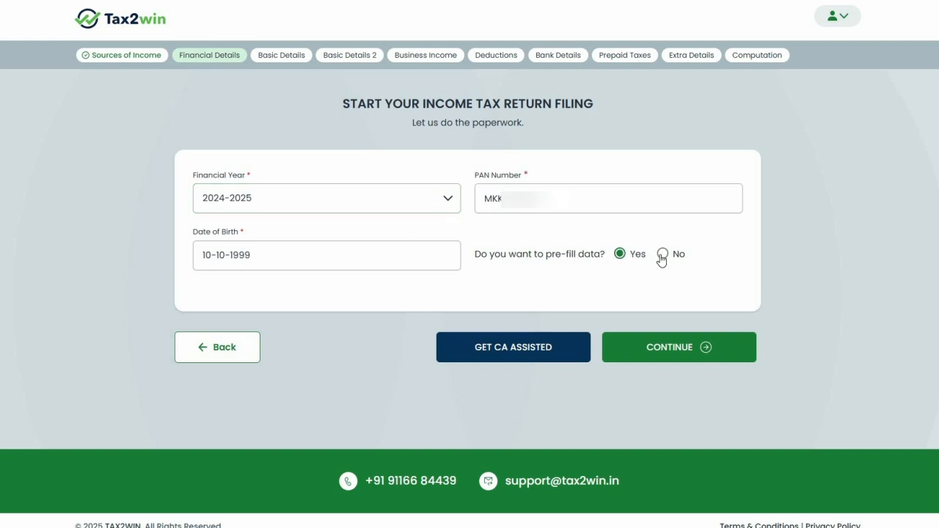
left_click(662, 257)
left_click(701, 342)
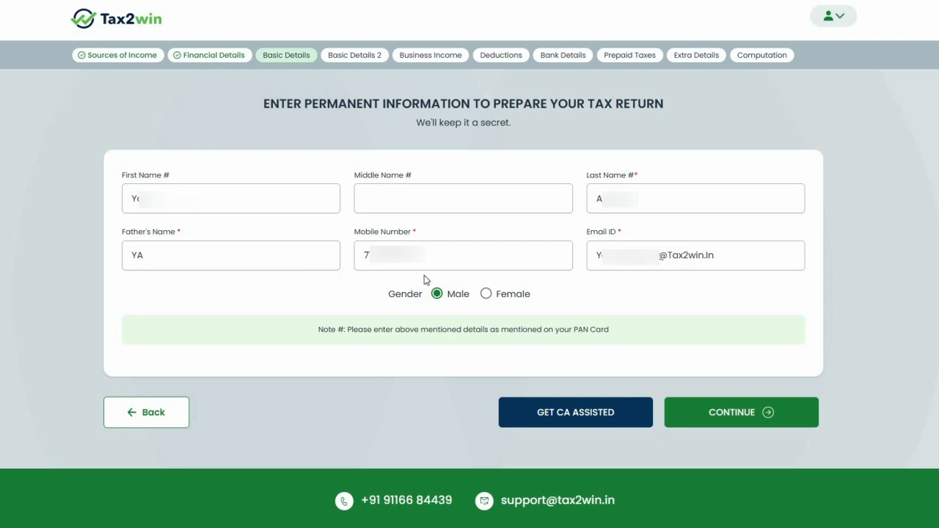
Accept the filled-in basic details and pincode address without changes, then continue to Business Income
left_click(748, 408)
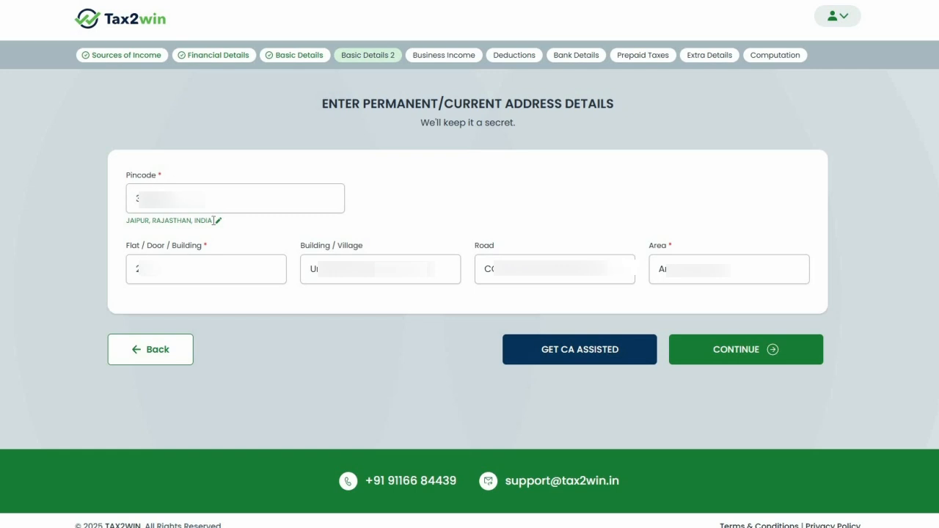
left_click(217, 222)
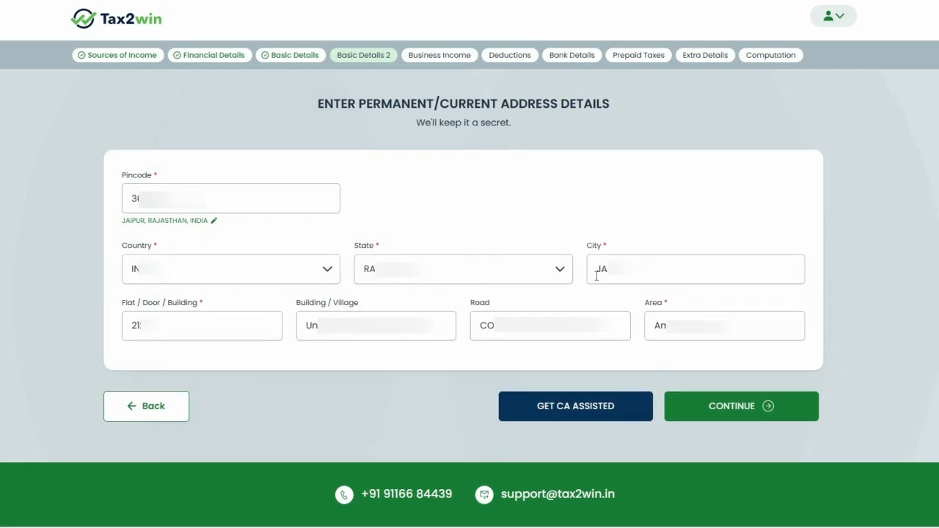
left_click(215, 221)
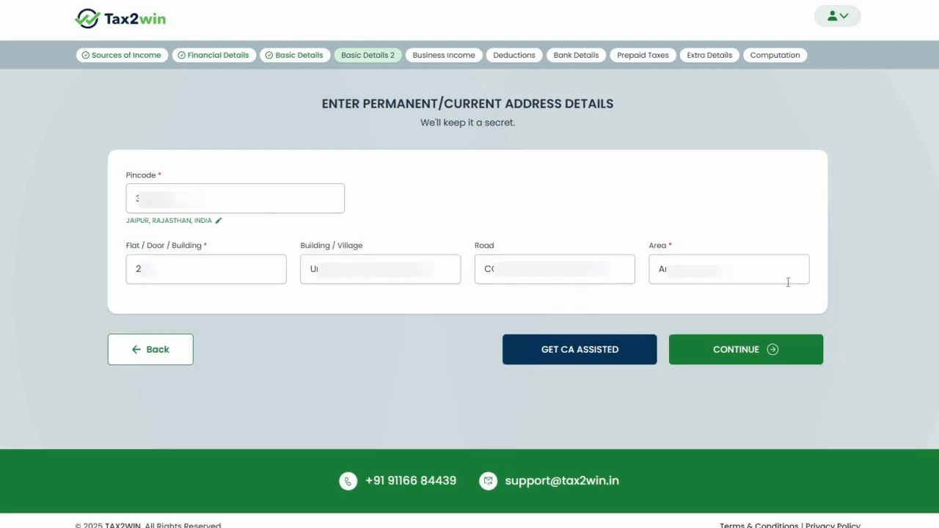
left_click(783, 341)
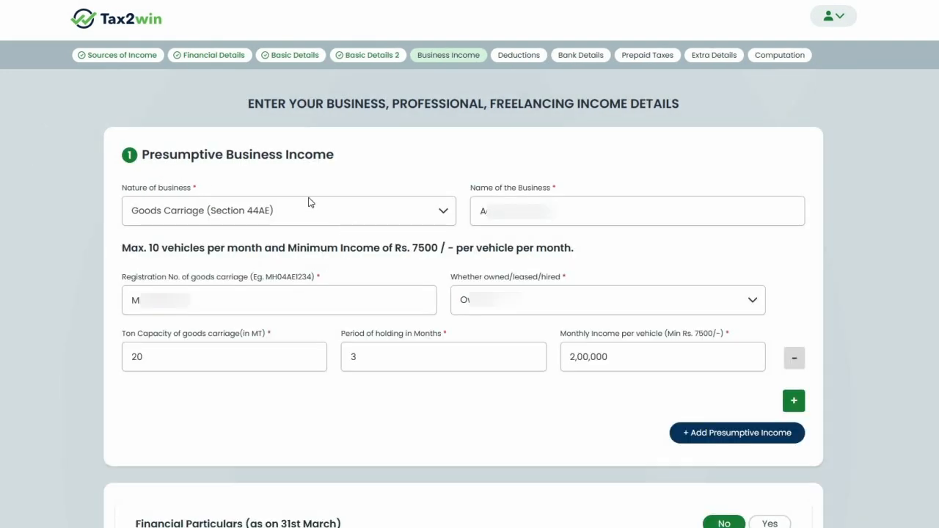
Browse the Nature of business list and close it without changing the entry
scroll(309, 202, "down", 1)
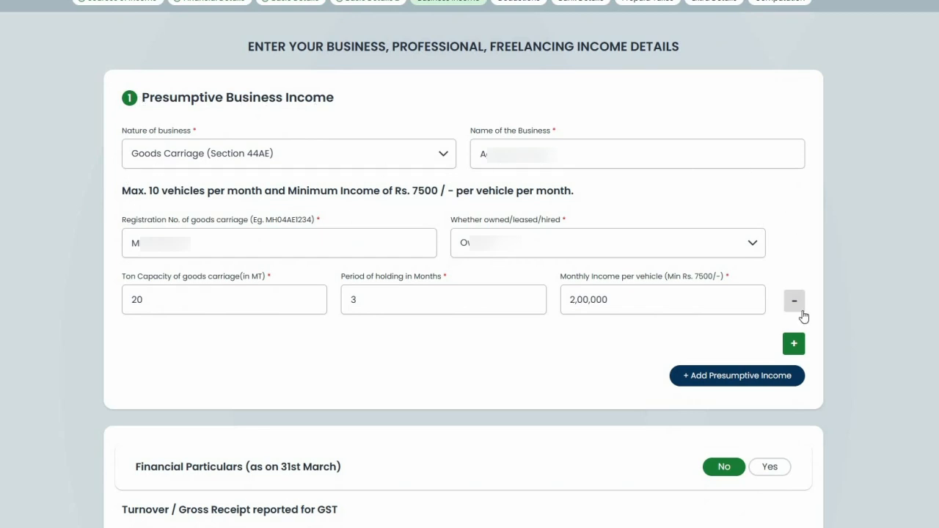
left_click(260, 161)
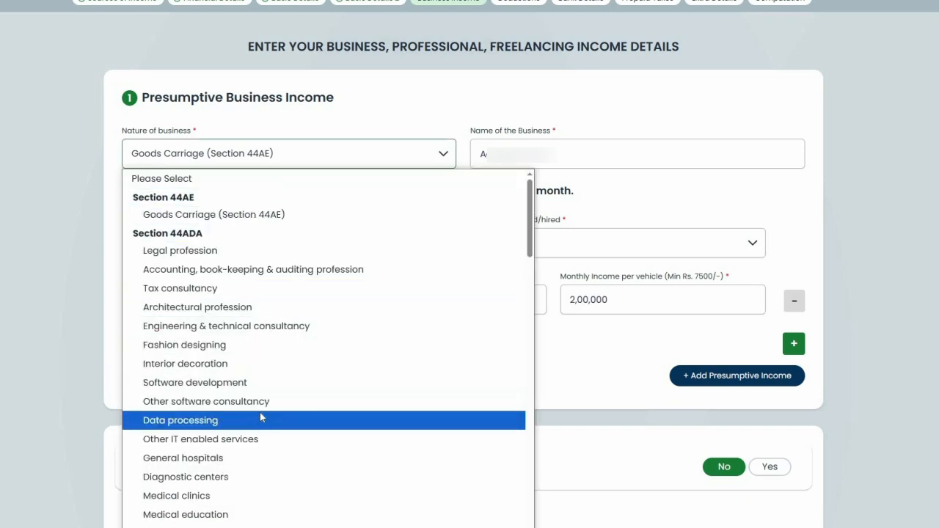
scroll(237, 331, "down", 6)
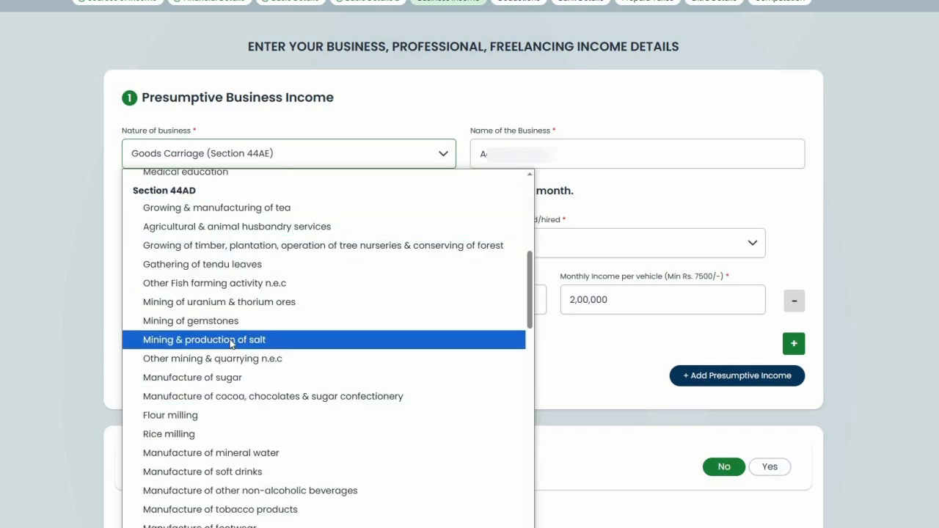
scroll(230, 345, "down", 15)
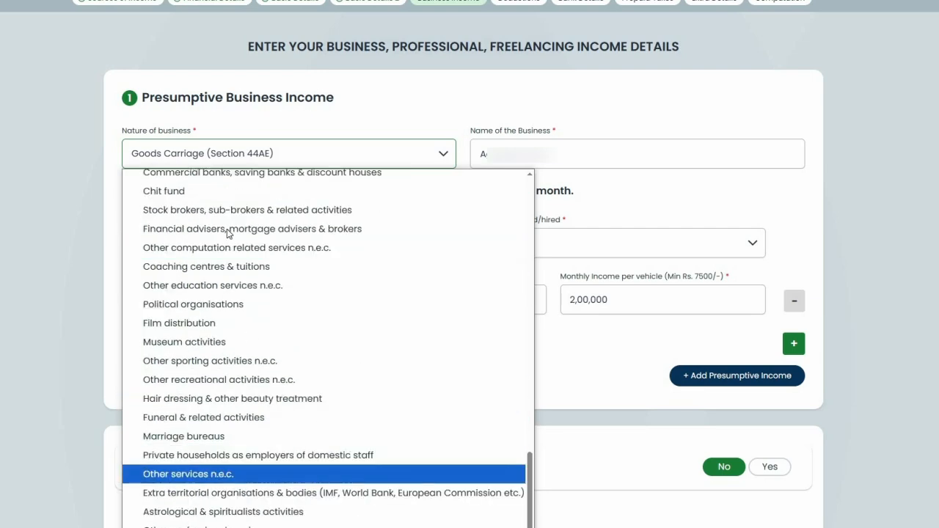
scroll(228, 224, "up", 20)
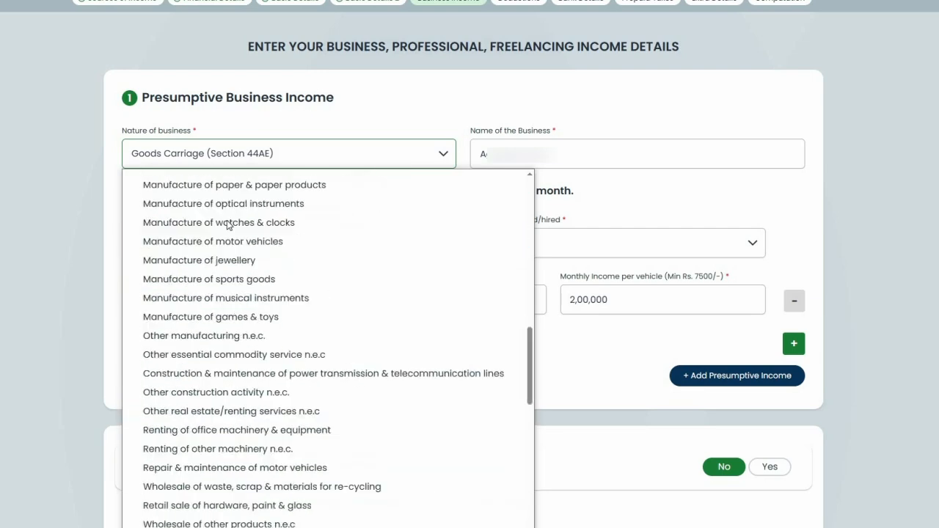
left_click(608, 283)
Add a second Legal profession income entry and an extra vehicle row, then delete both
left_click(717, 375)
left_click(272, 224)
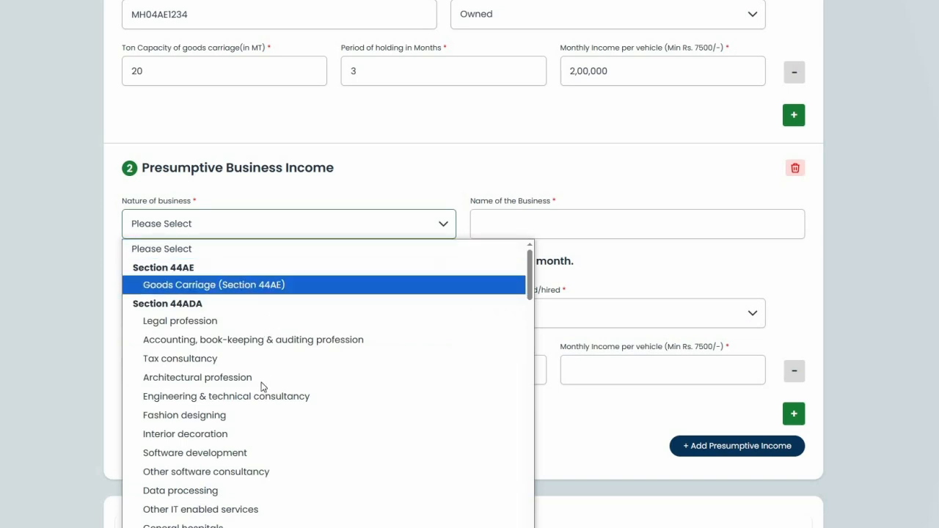
left_click(269, 327)
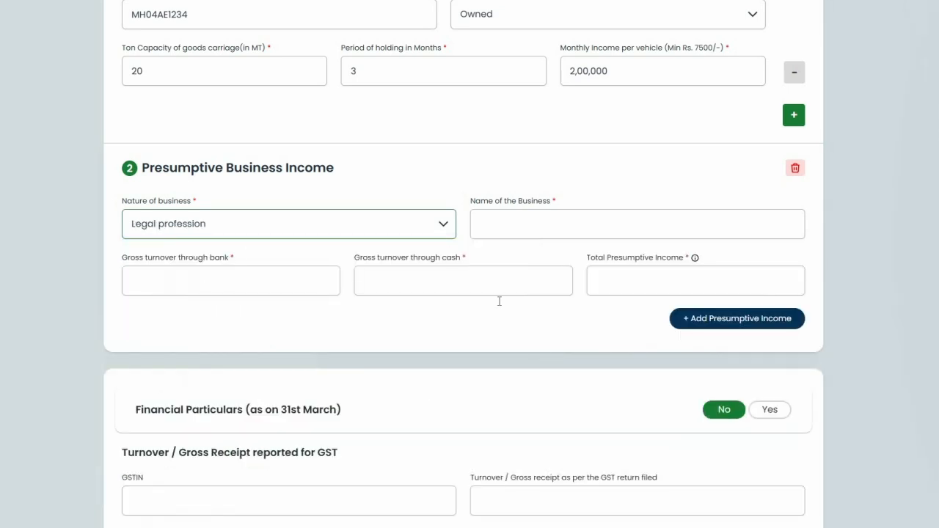
left_click(795, 168)
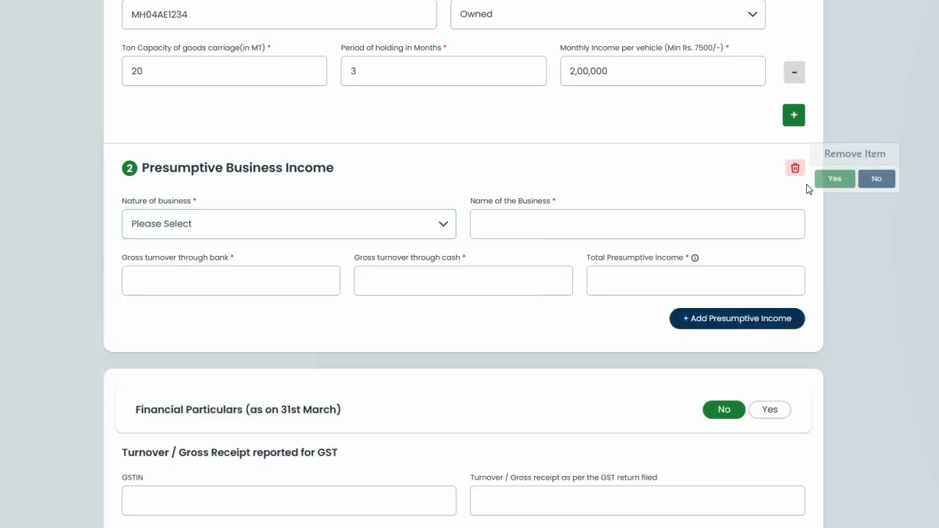
left_click(832, 178)
left_click(793, 116)
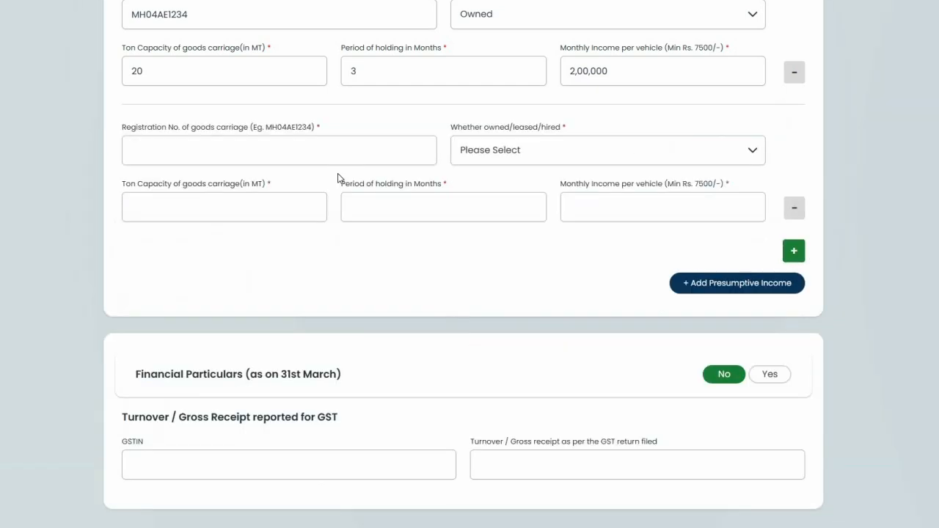
scroll(184, 130, "up", 2)
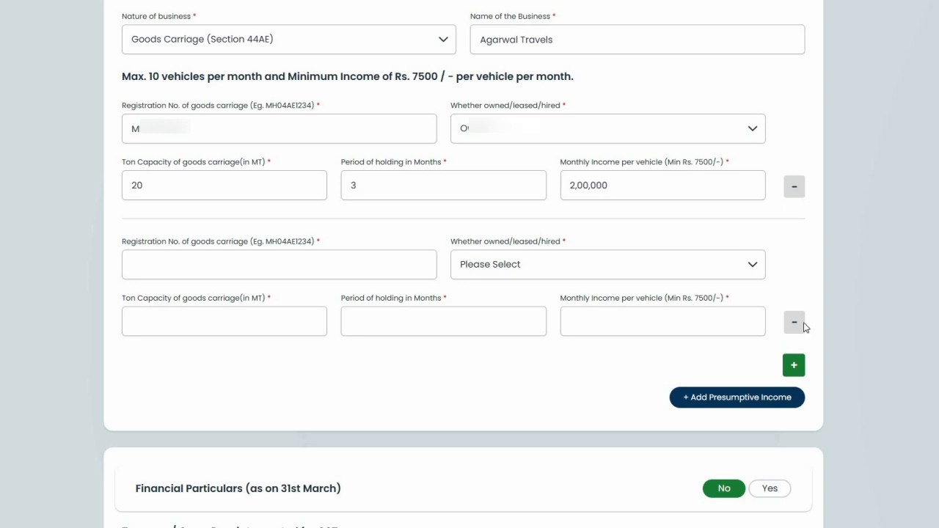
left_click(803, 324)
scroll(797, 326, "down", 2)
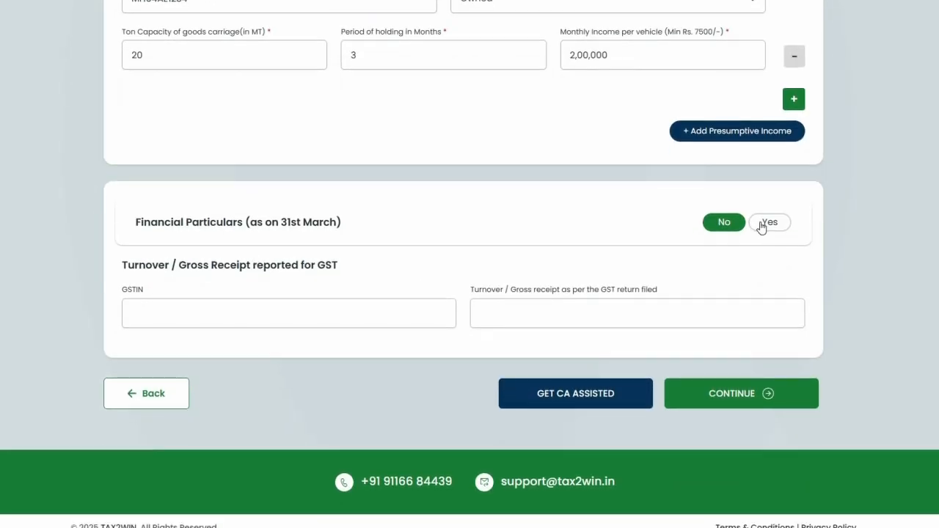
Turn Financial Particulars as on 31st March on, review the asset fields, then turn it off
left_click(762, 226)
scroll(294, 184, "down", 2)
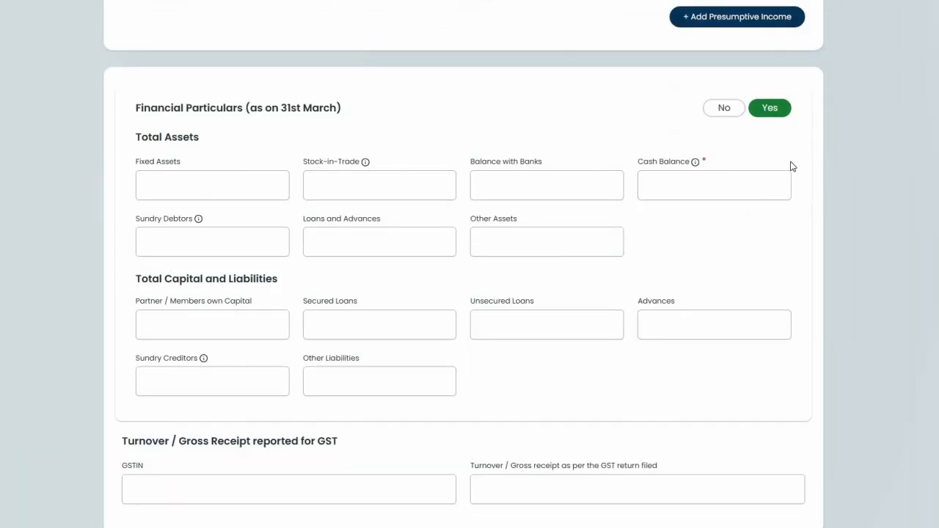
scroll(752, 148, "down", 2)
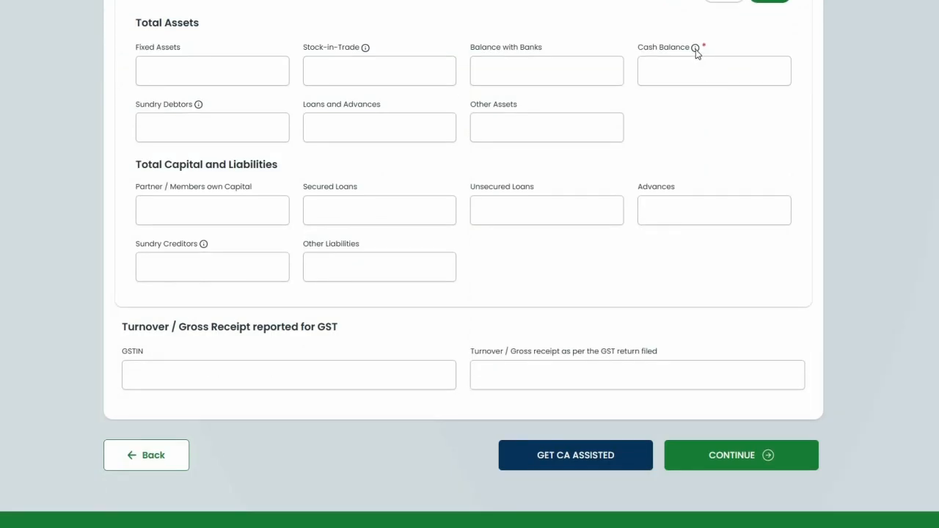
mouse_move(695, 49)
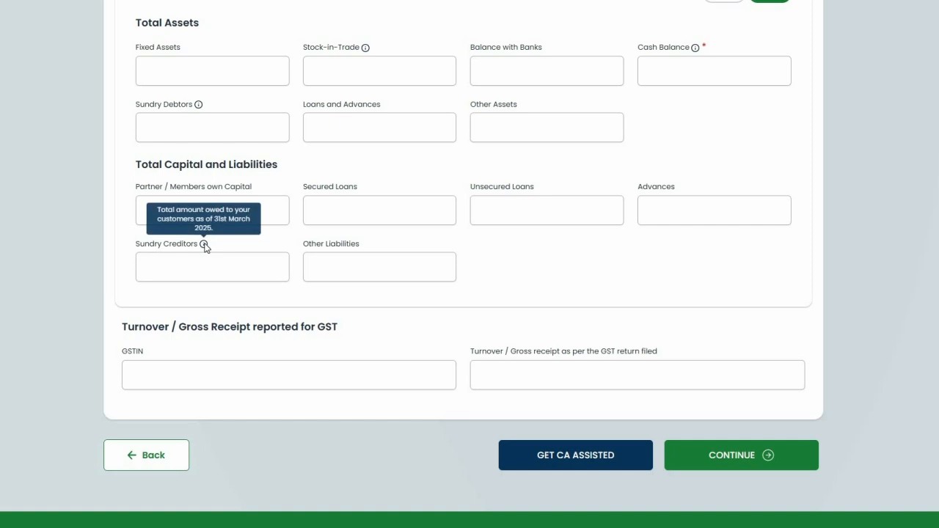
scroll(558, 226, "up", 4)
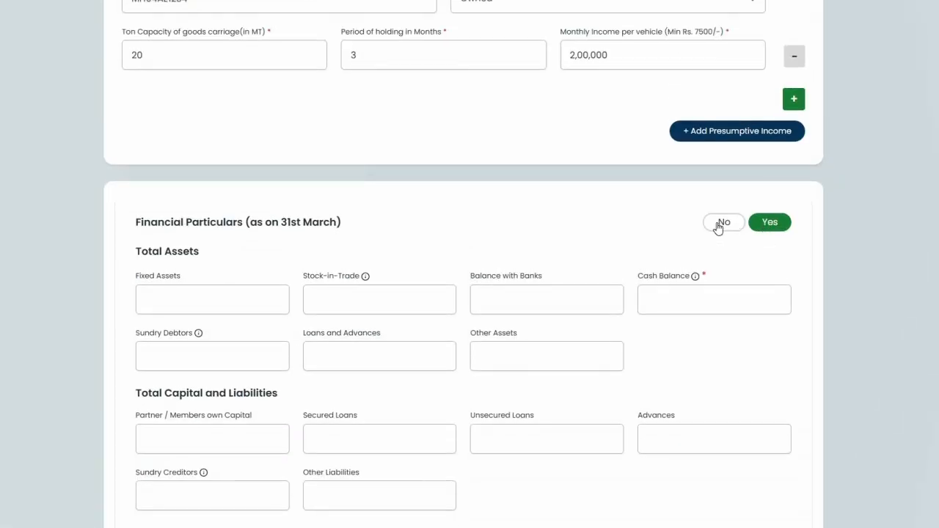
left_click(719, 224)
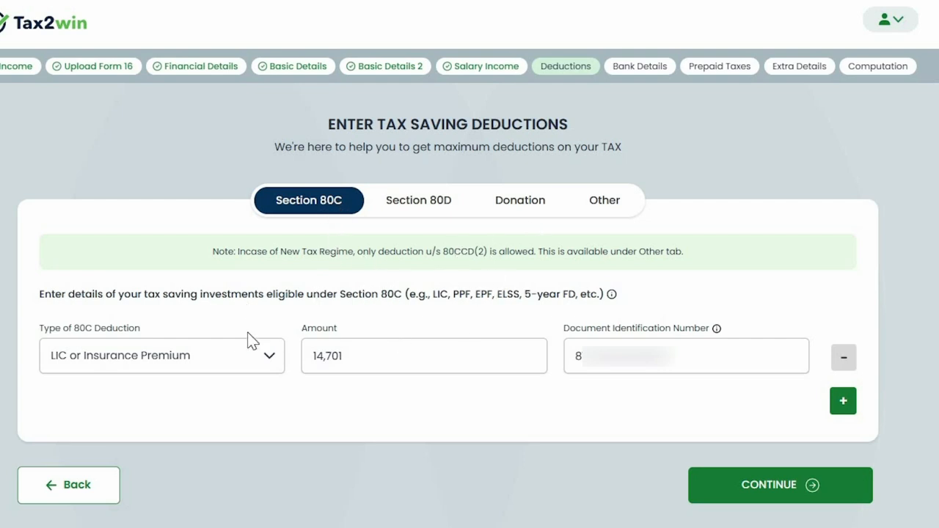
Keep LIC or Insurance Premium as the first Section 80C deduction type
left_click(203, 367)
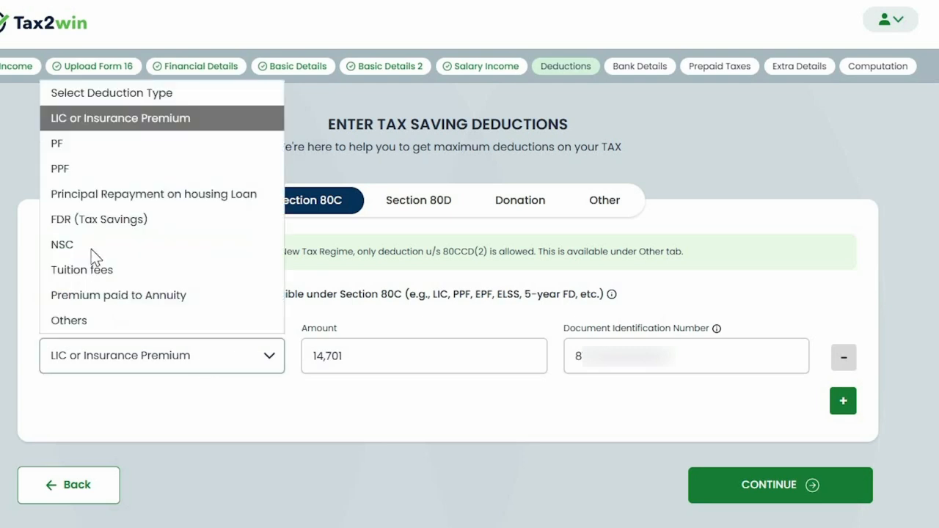
left_click(327, 356)
key("Tab")
key("Tab")
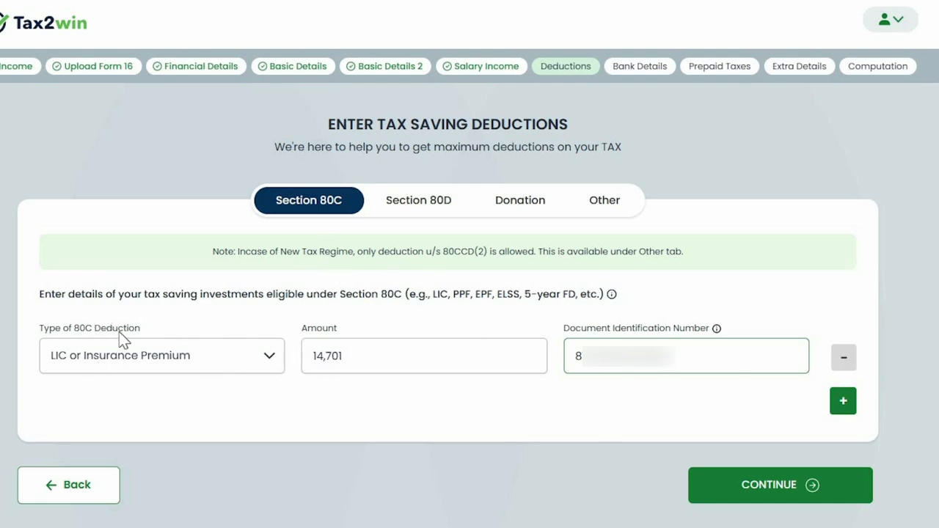
Add a PPF row as a second 80C deduction, then remove it
left_click(843, 406)
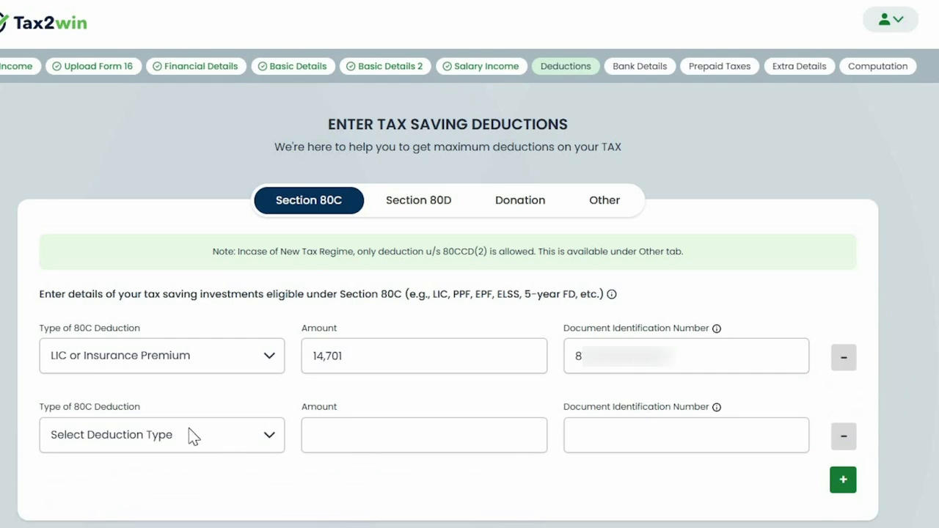
left_click(166, 437)
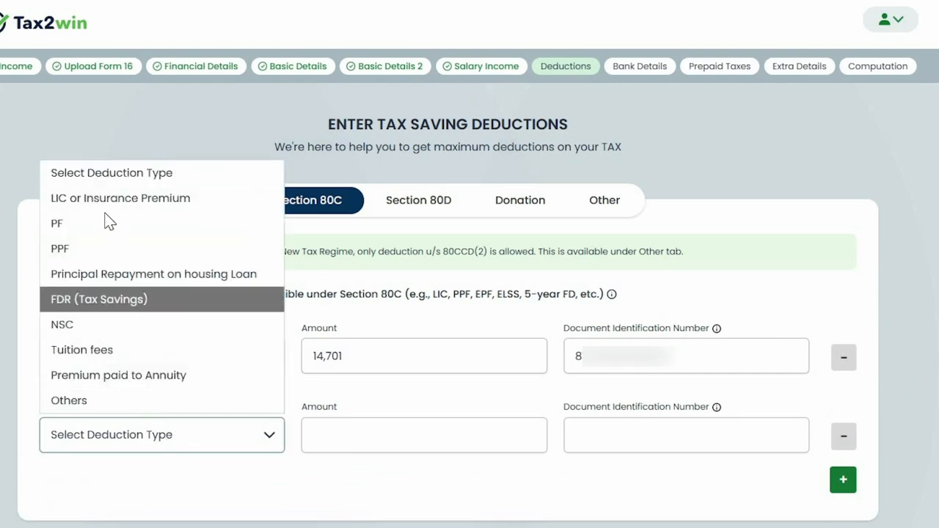
left_click(81, 251)
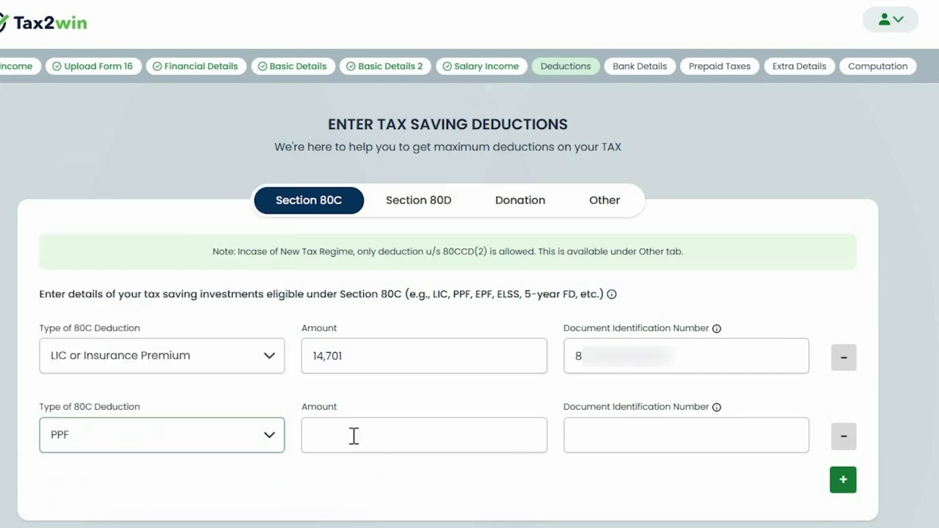
left_click(392, 441)
left_click(713, 441)
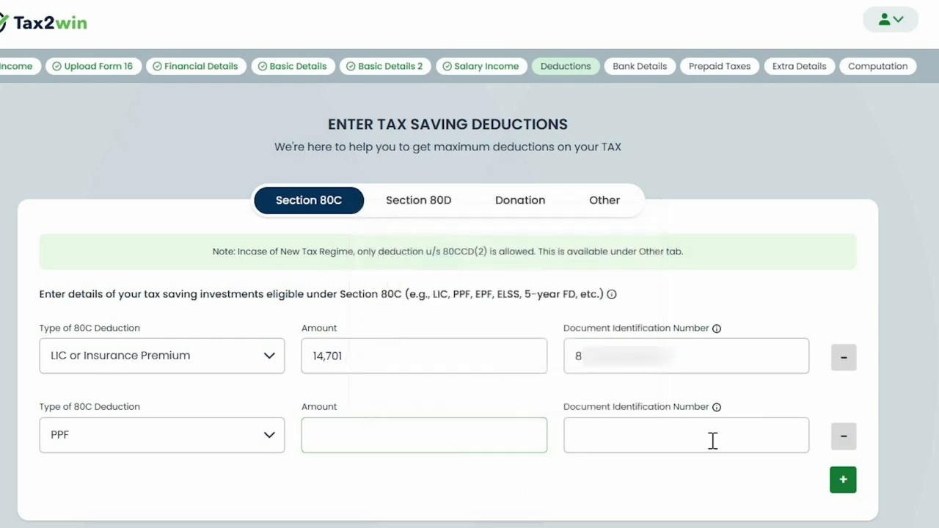
left_click(846, 440)
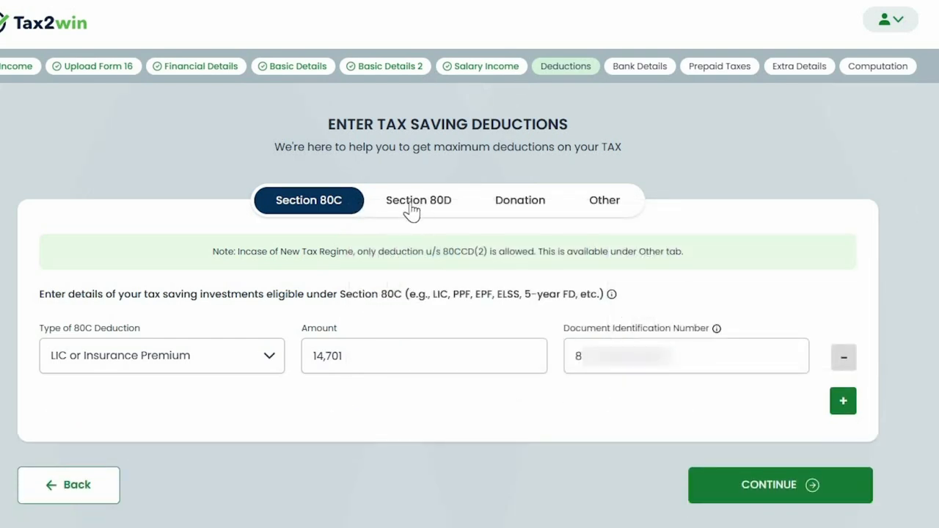
left_click(426, 209)
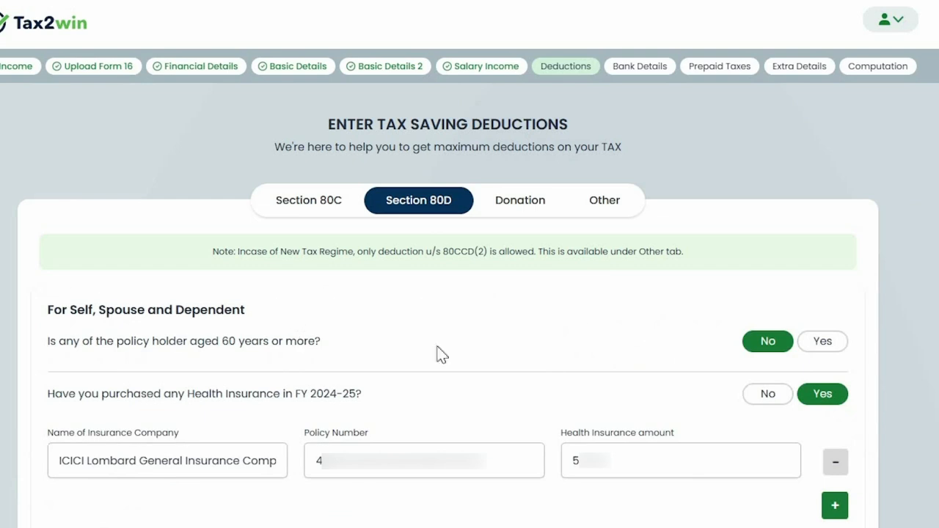
Review the self health-insurance insurer, policy number and amount, adding and removing an extra policy row
scroll(440, 352, "down", 2)
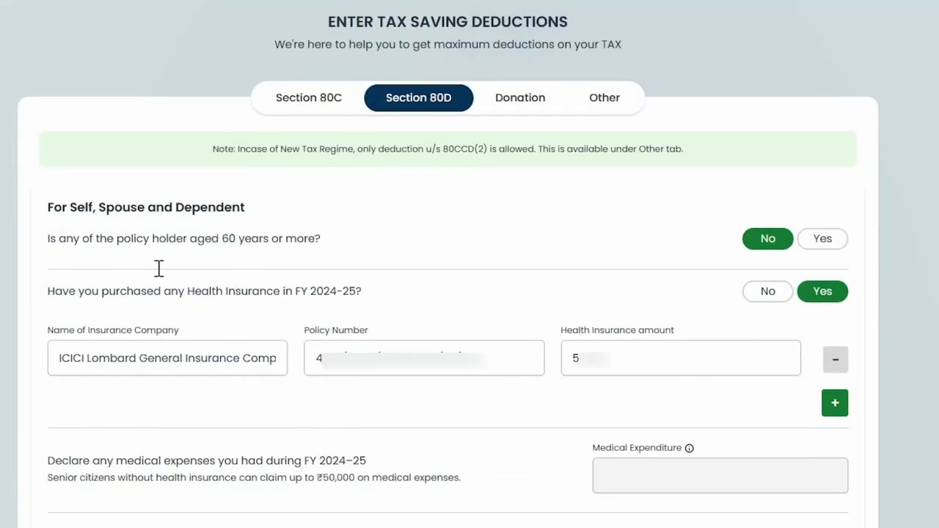
scroll(81, 121, "down", 2)
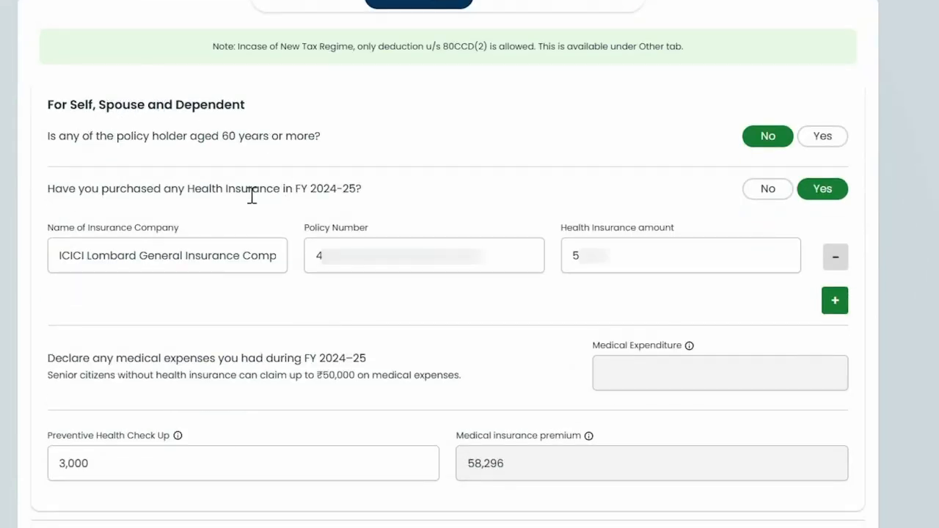
left_click(146, 259)
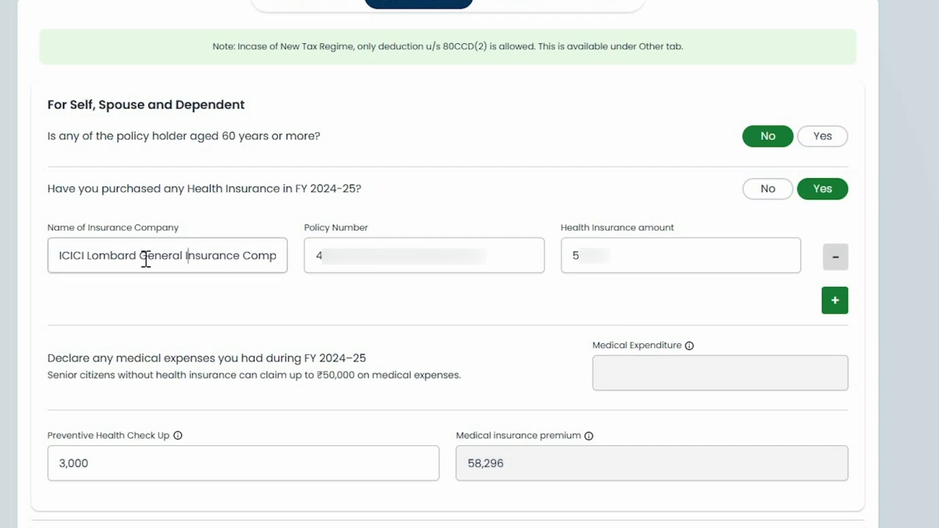
left_click(408, 257)
double_click(636, 265)
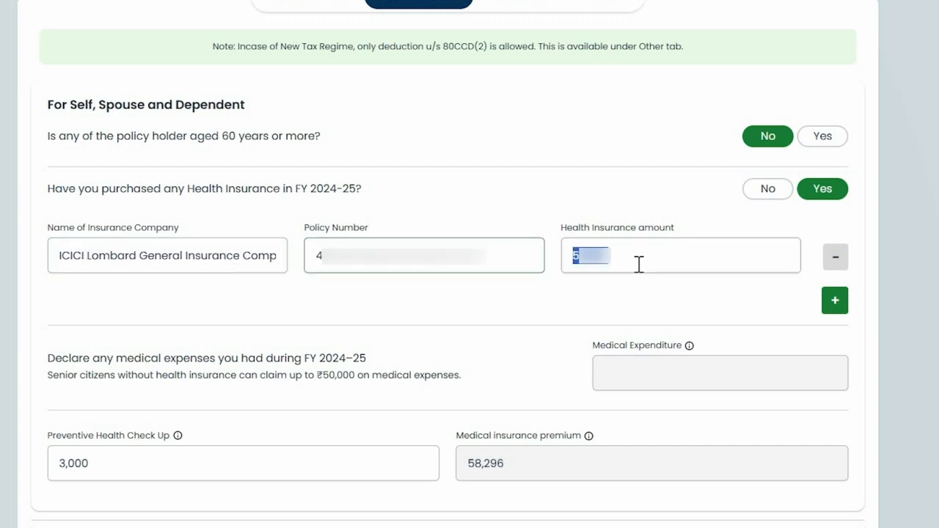
left_click(677, 292)
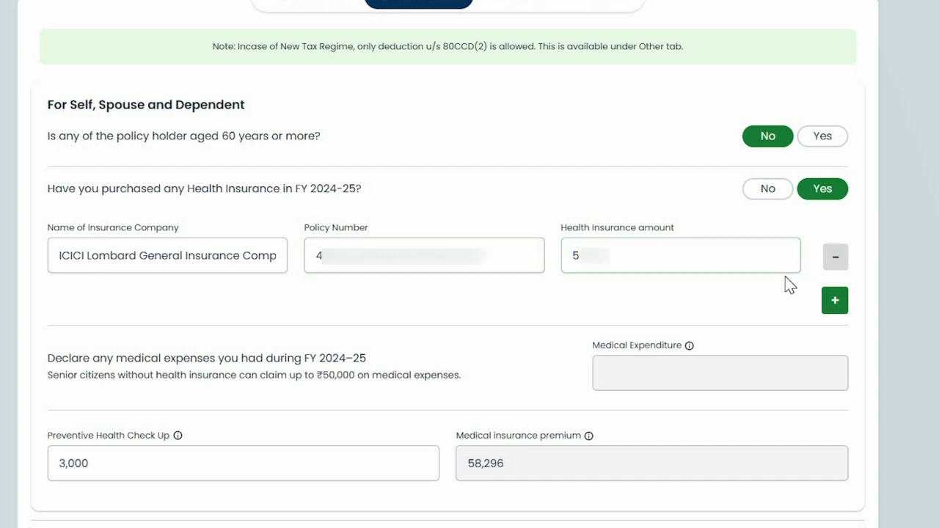
left_click(835, 301)
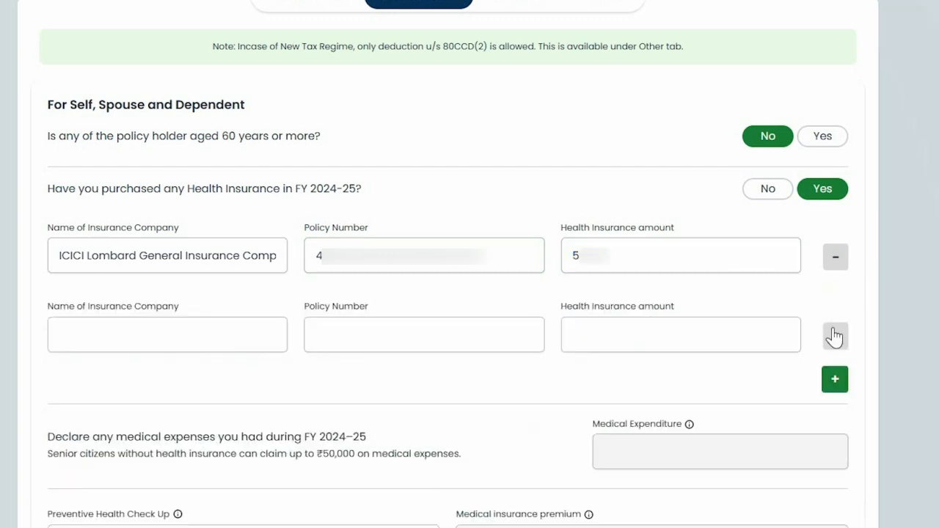
left_click(835, 336)
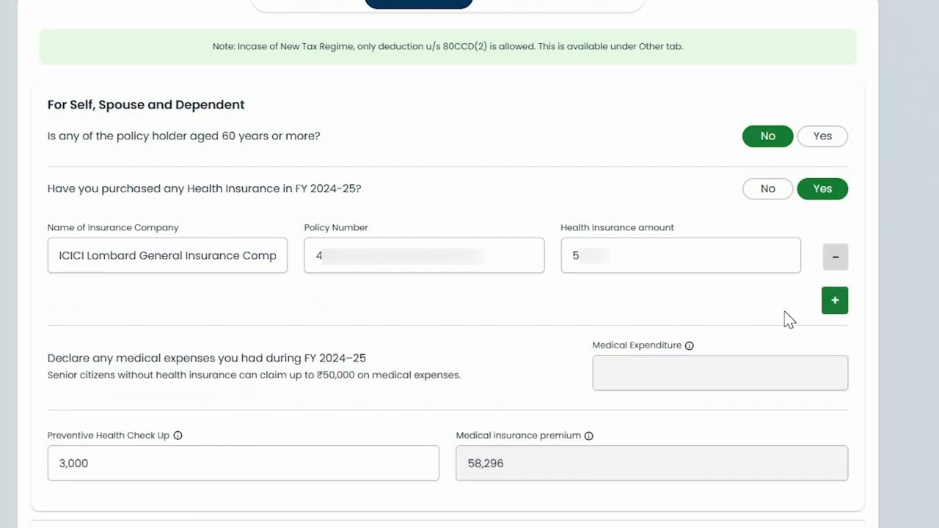
Keep the preventive health check-up amount at 3,000
scroll(571, 198, "down", 3)
double_click(96, 258)
left_click(97, 249)
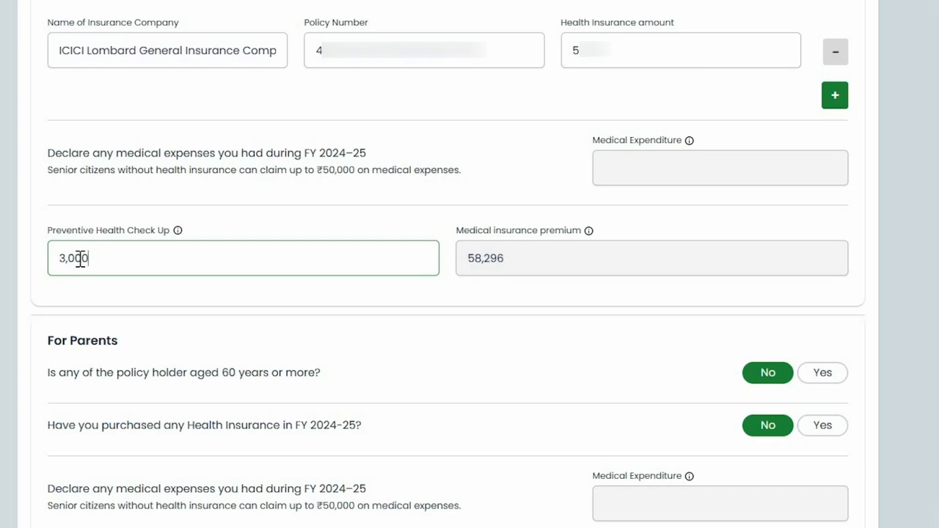
scroll(739, 290, "down", 3)
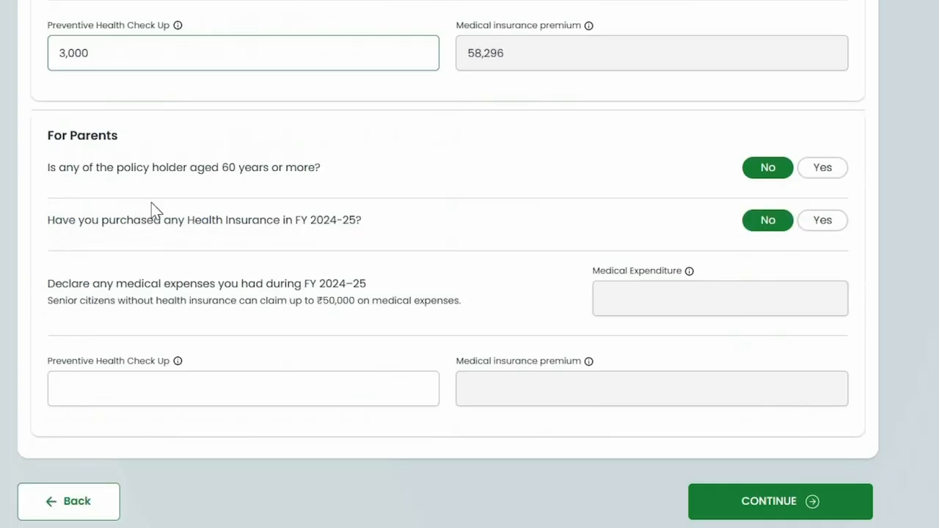
left_click_drag(47, 135, 119, 137)
left_click(309, 202)
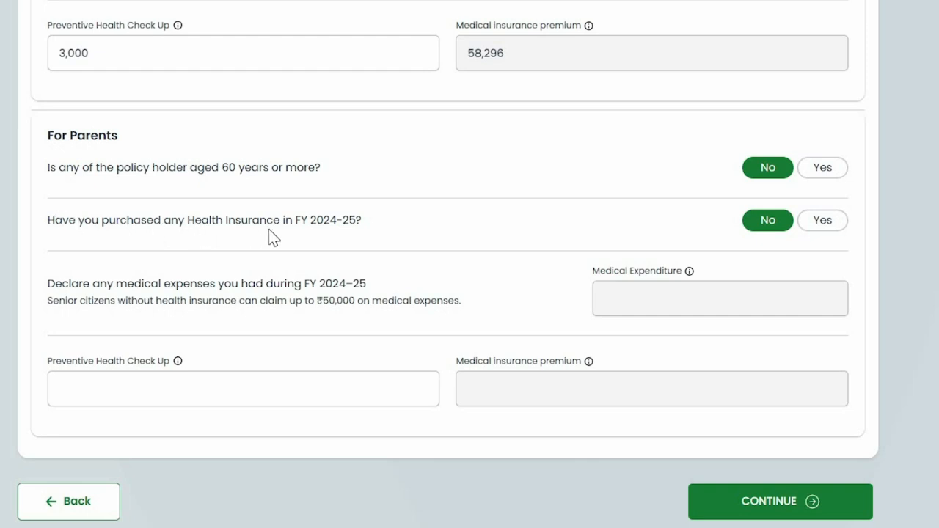
Set parents' health insurance to Yes, then back to No, and save the 80D details
left_click(820, 228)
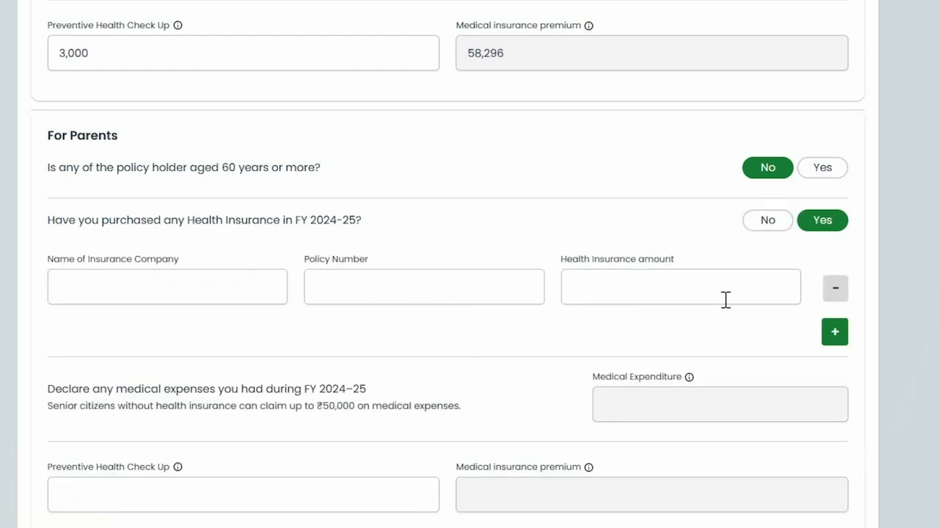
left_click(117, 279)
left_click(396, 284)
left_click(633, 290)
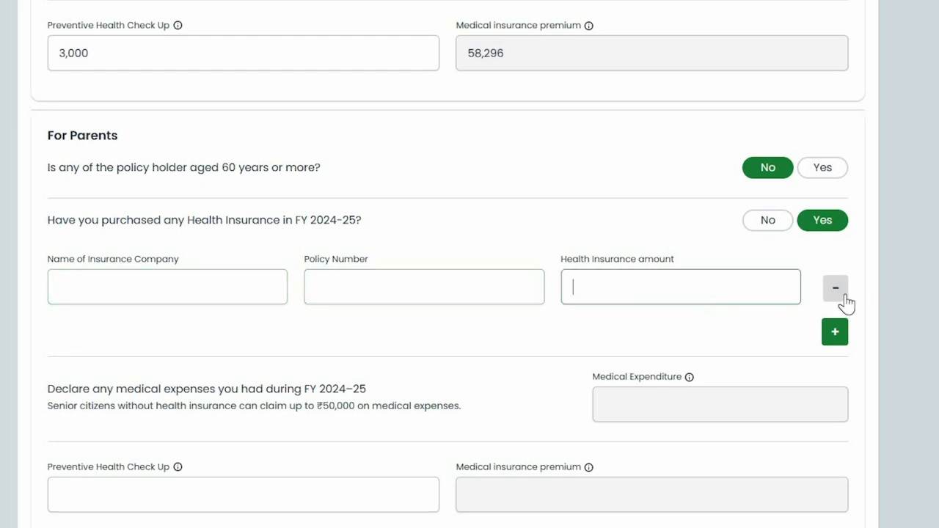
left_click(768, 222)
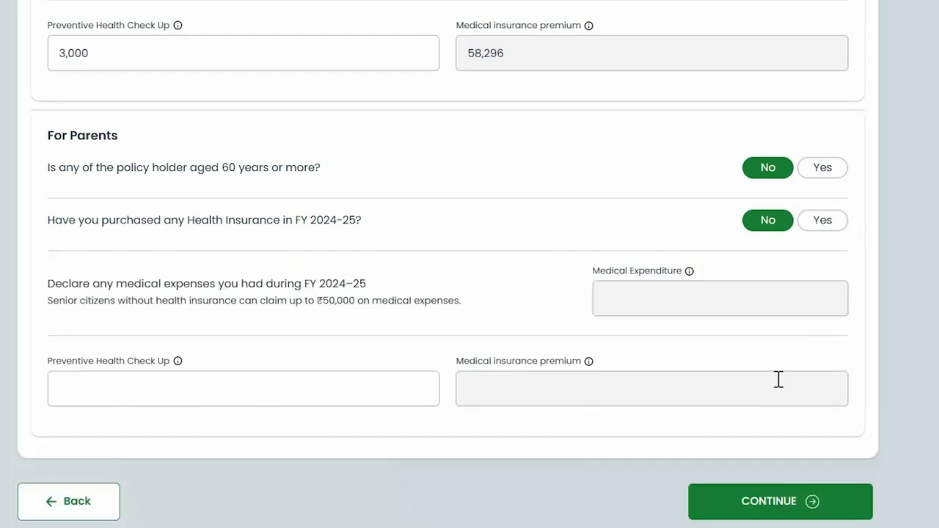
scroll(778, 379, "down", 2)
left_click(193, 327)
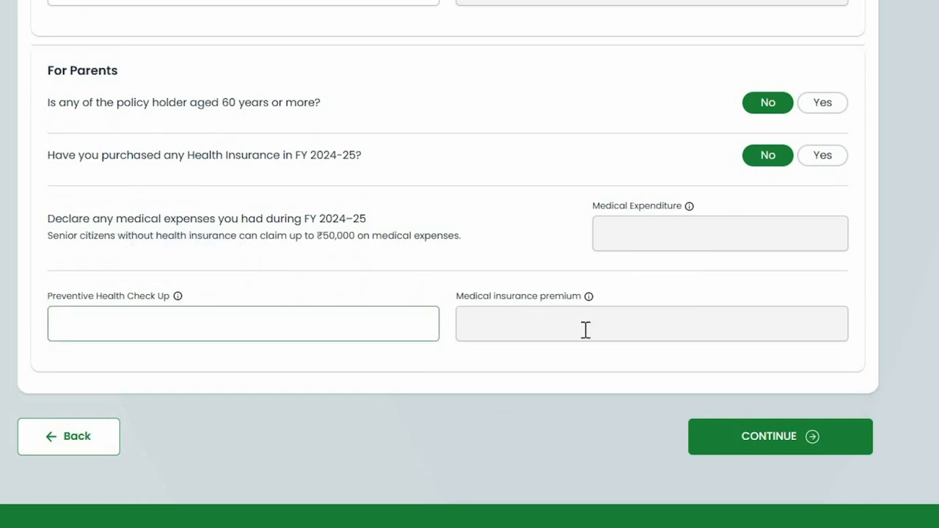
left_click(768, 435)
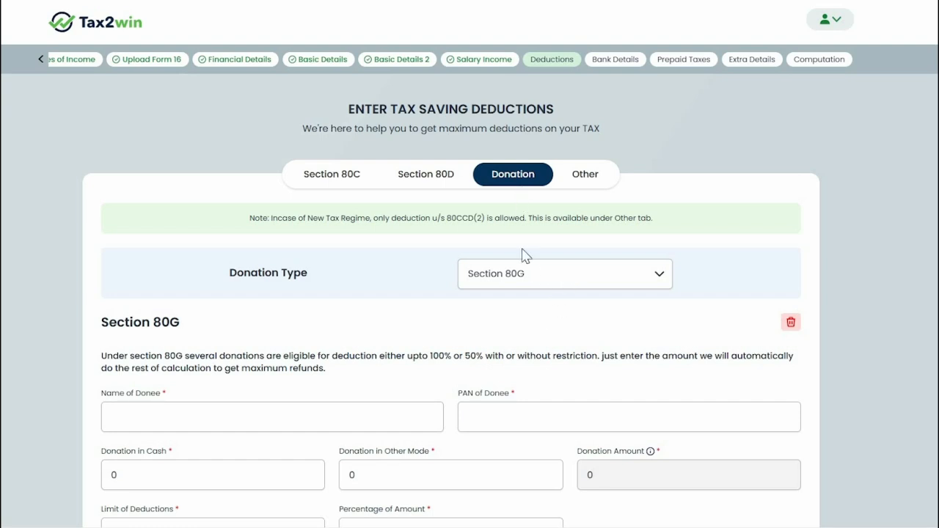
Keep Section 80G as the donation type and review the donee and amount fields
scroll(513, 338, "down", 1)
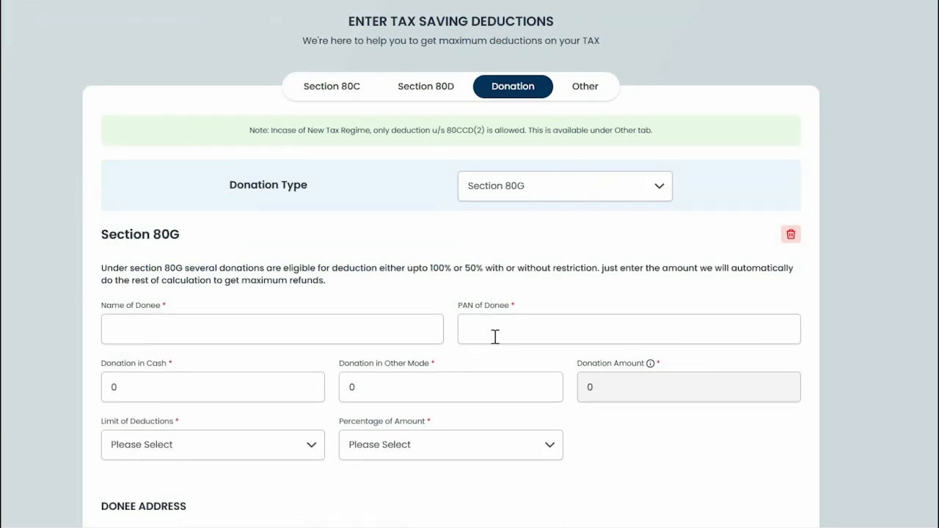
left_click(562, 197)
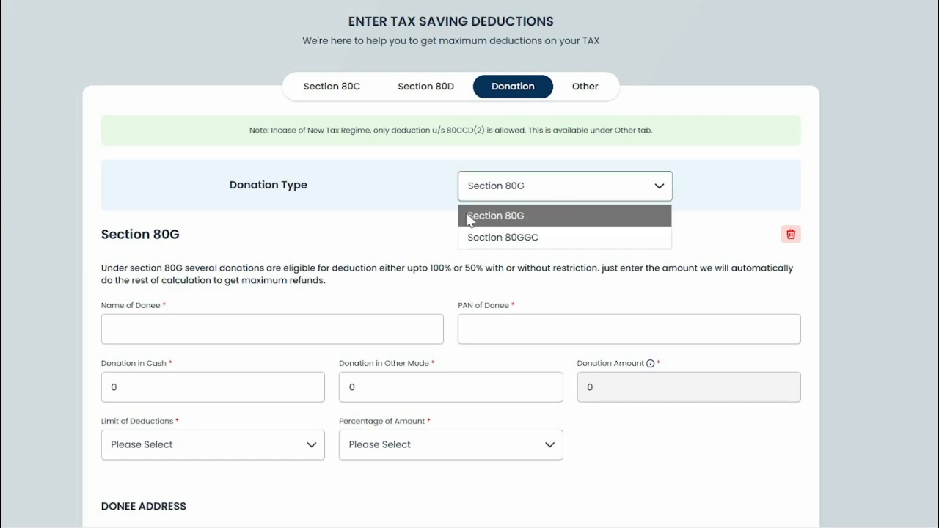
left_click(520, 219)
scroll(371, 294, "down", 1)
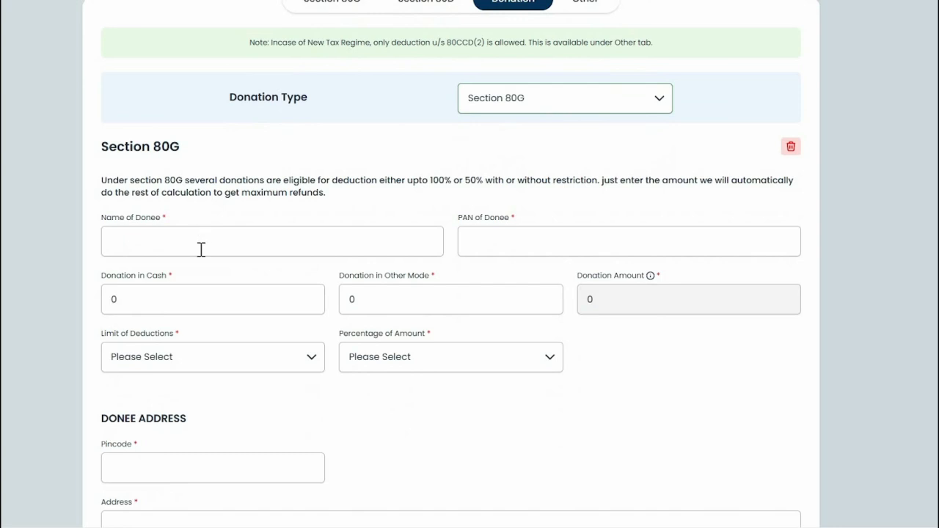
left_click(147, 243)
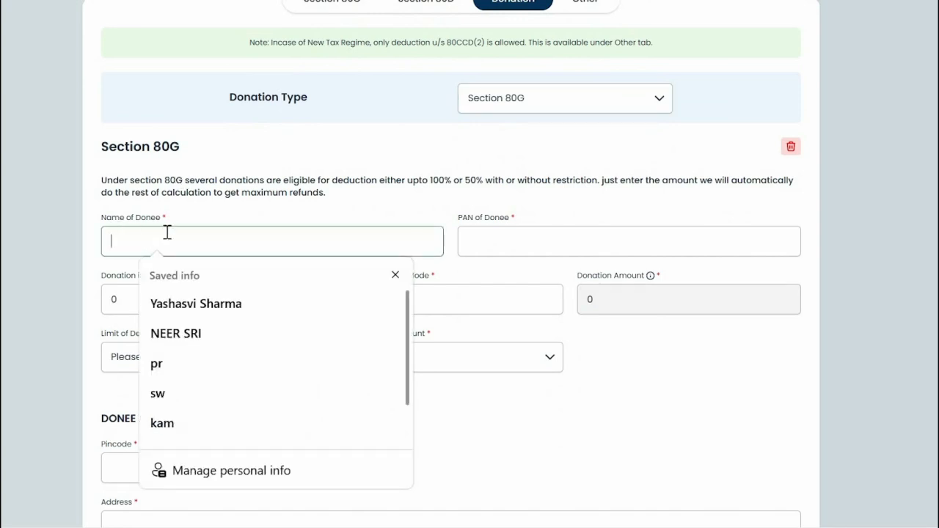
left_click(499, 244)
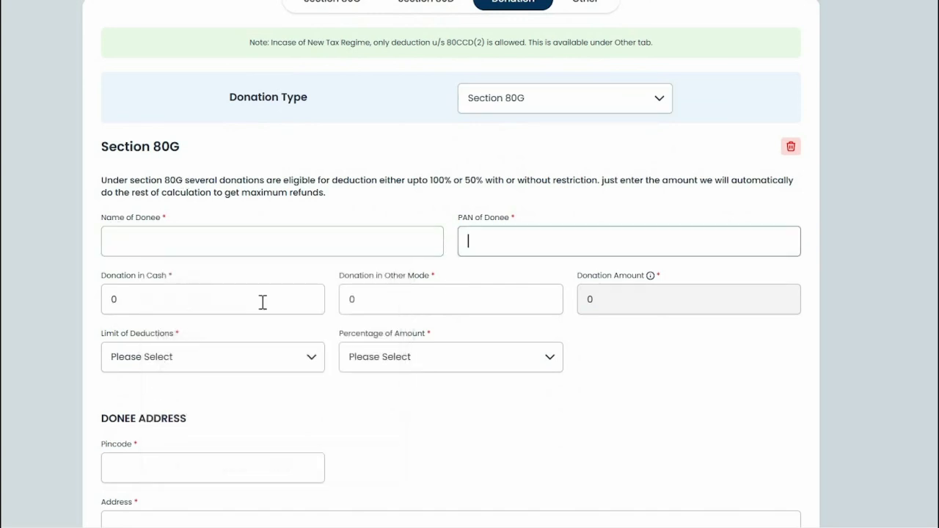
left_click(197, 302)
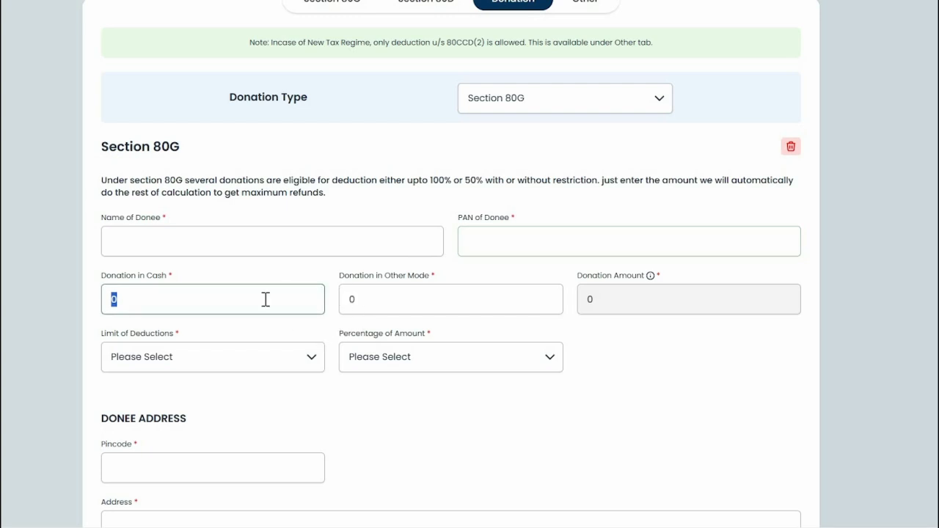
left_click(436, 297)
left_click(609, 299)
Try 50% and 100% as Percentage of Amount, then reset it to Please Select
left_click(241, 358)
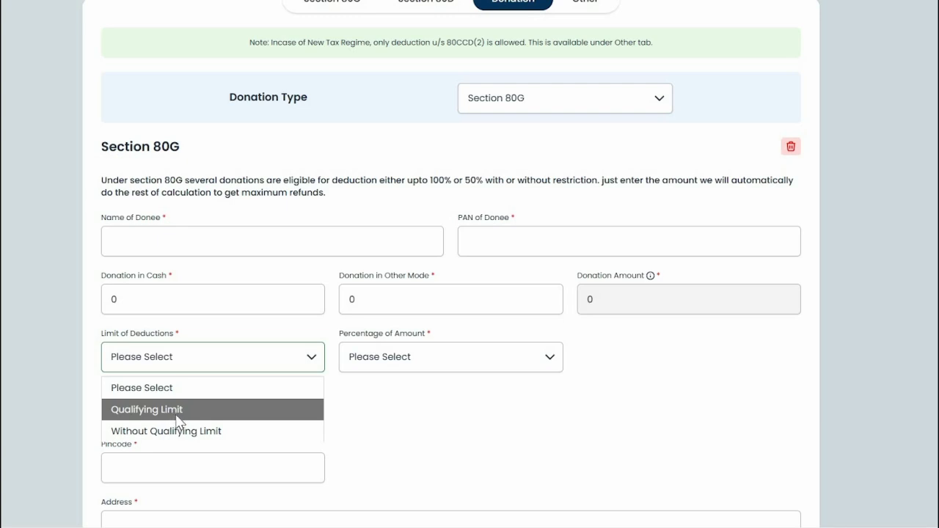
left_click(433, 356)
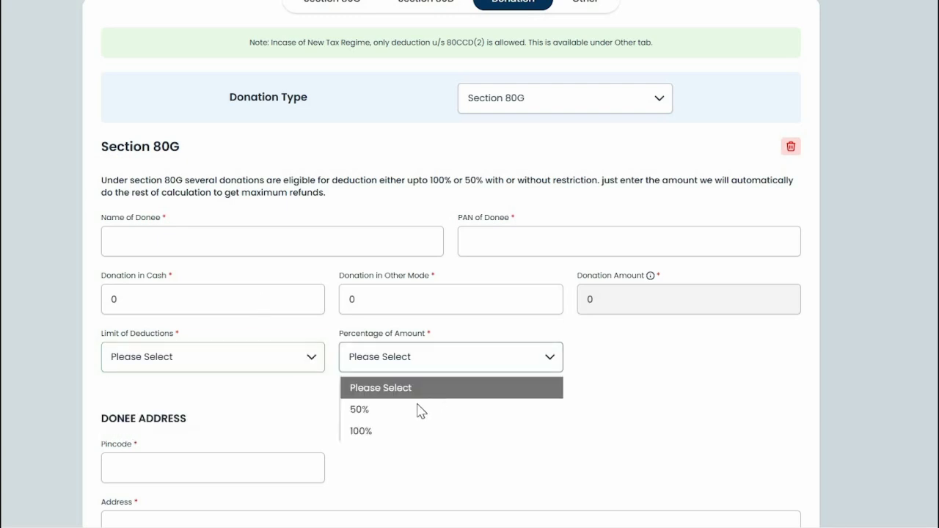
left_click(392, 416)
left_click(396, 369)
left_click(388, 431)
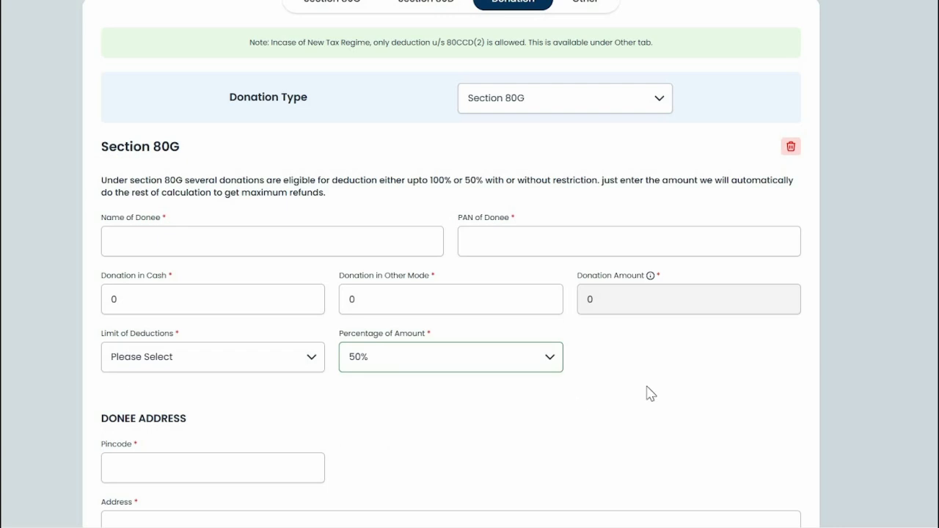
left_click(430, 366)
left_click(392, 394)
scroll(510, 352, "down", 3)
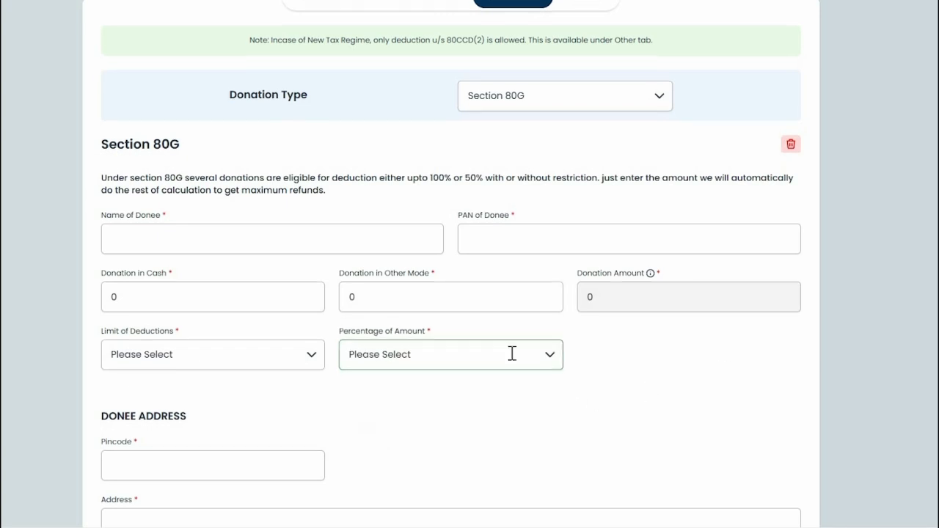
Change the second donation's type to Section 80GGC, then delete that donation
left_click(248, 307)
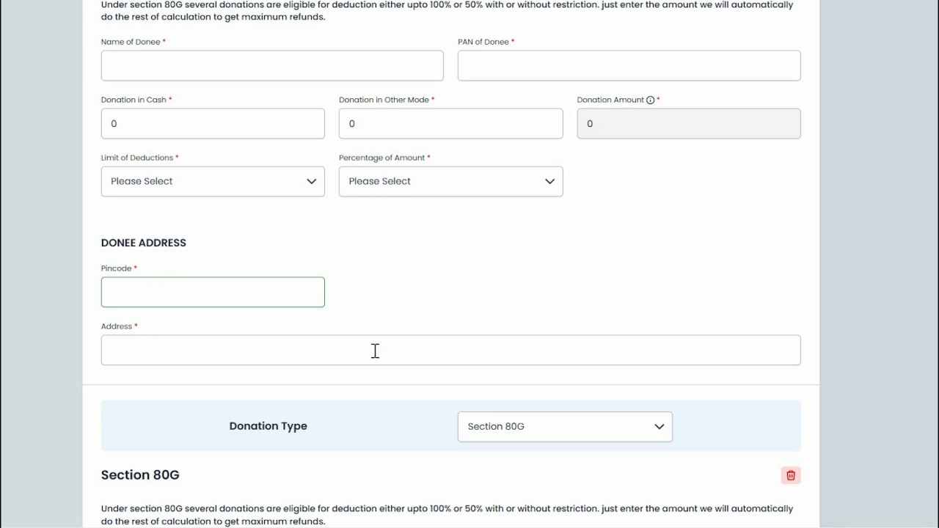
left_click(375, 350)
scroll(407, 370, "down", 3)
left_click(559, 265)
left_click(519, 277)
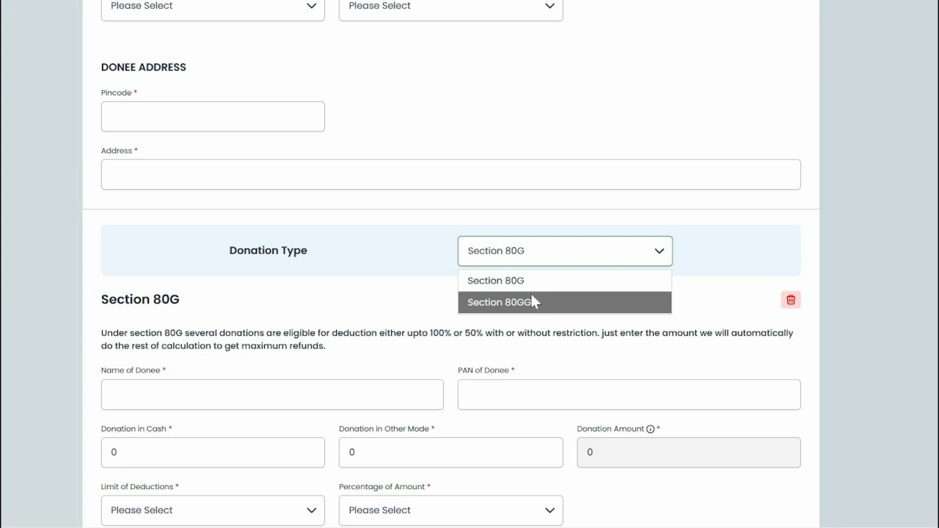
left_click(534, 305)
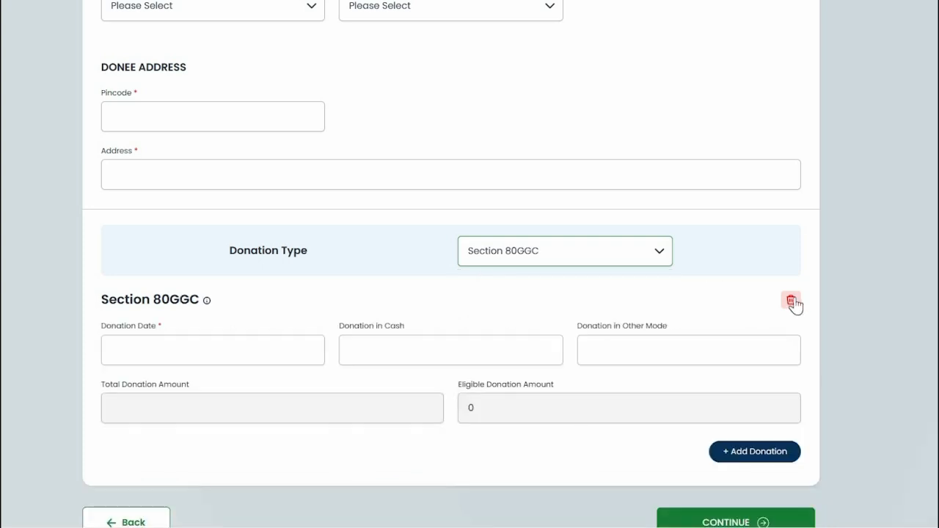
left_click(791, 301)
left_click(834, 315)
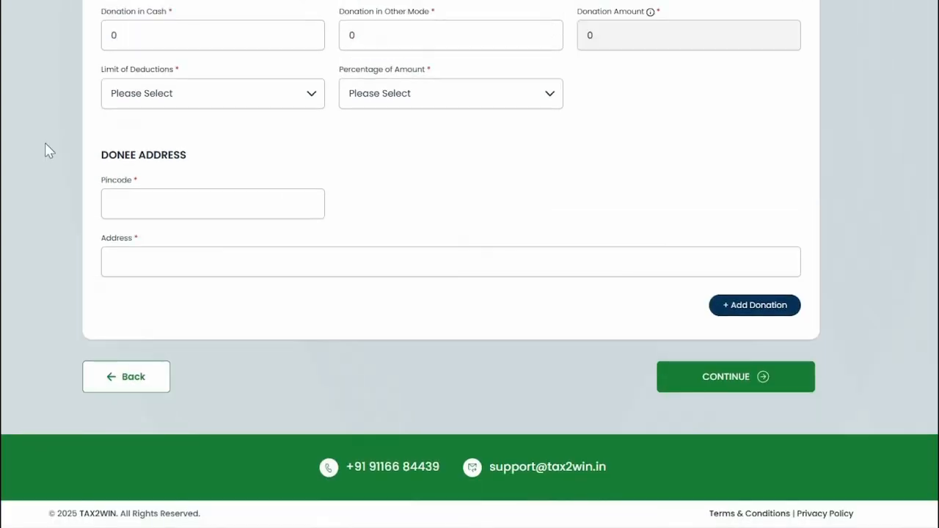
Add another Section 80G donation entry and delete it again
left_click(756, 307)
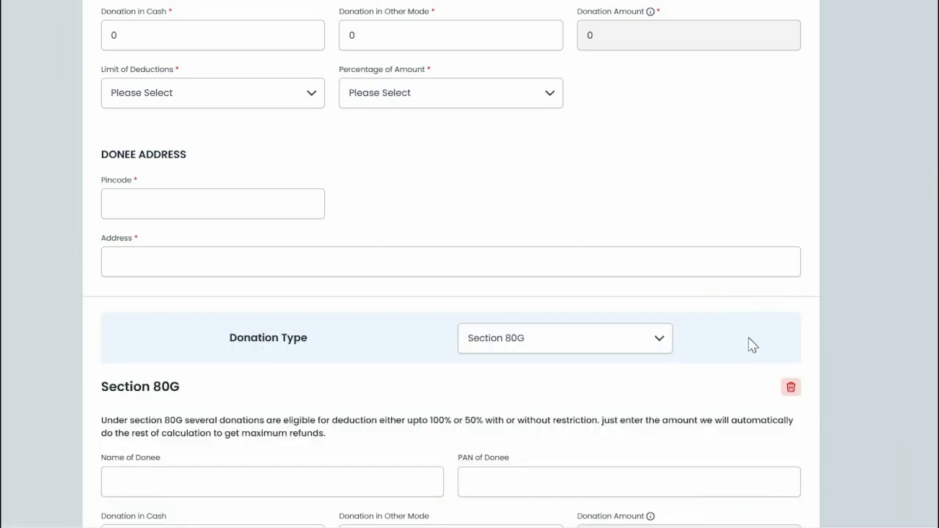
scroll(764, 359, "down", 3)
left_click(749, 384)
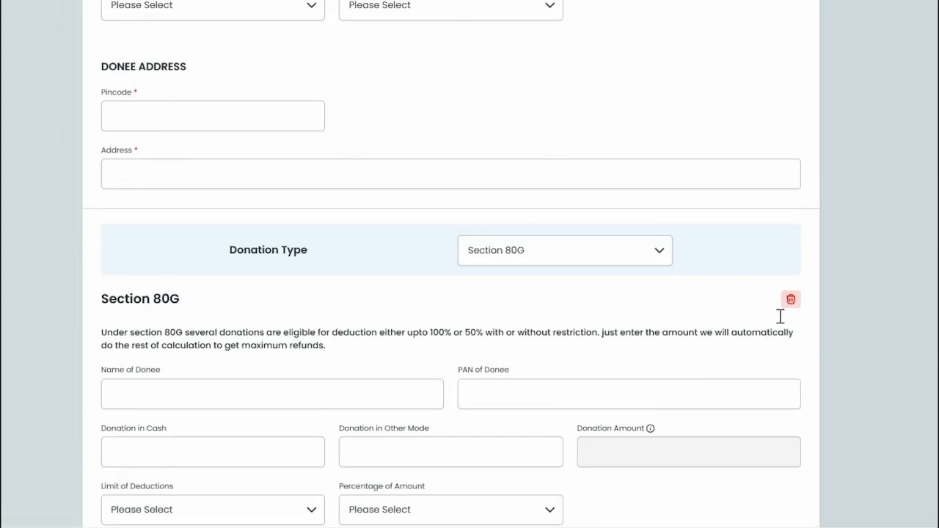
left_click(792, 475)
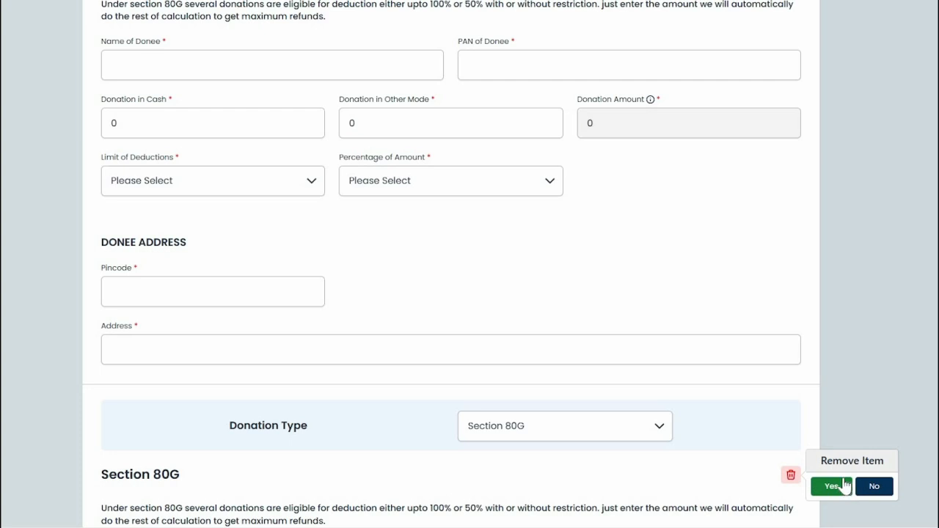
left_click(839, 489)
scroll(350, 196, "up", 10)
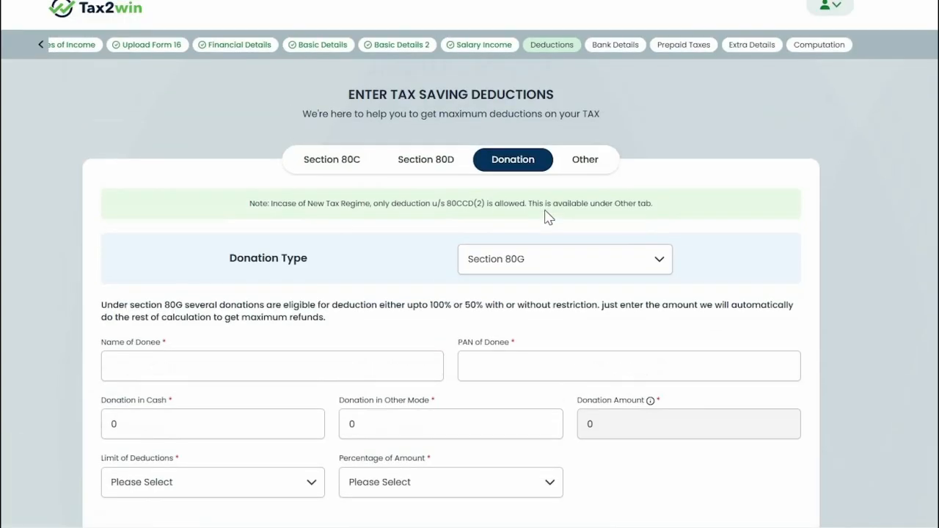
left_click(585, 182)
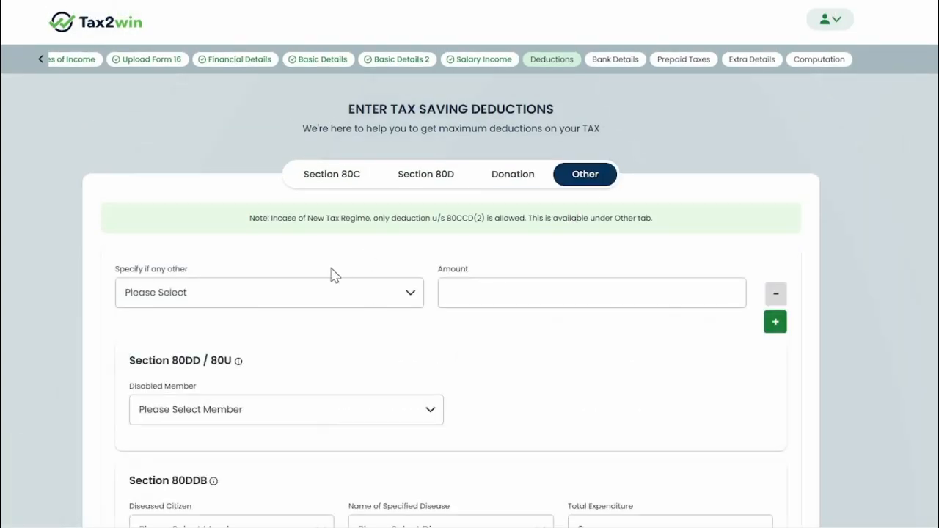
Browse the other deduction types without choosing one, leaving the amount empty
left_click(211, 302)
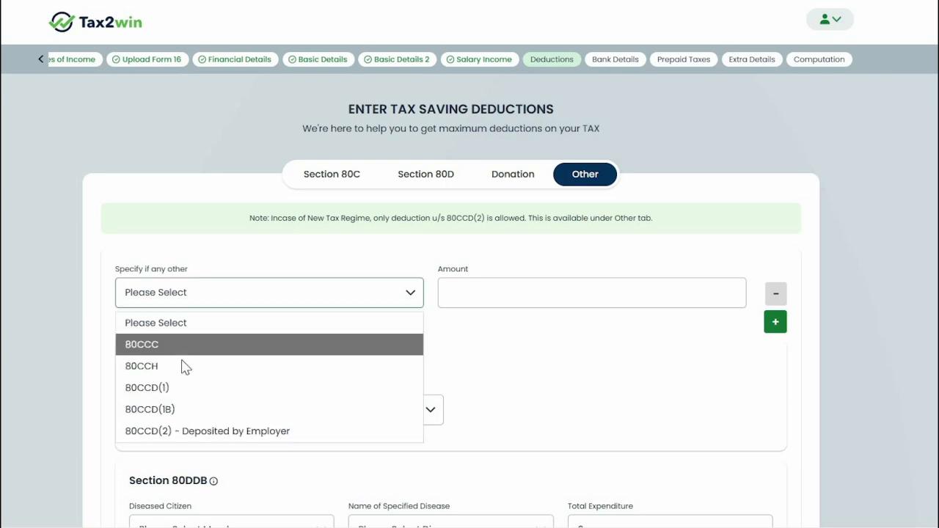
left_click(505, 359)
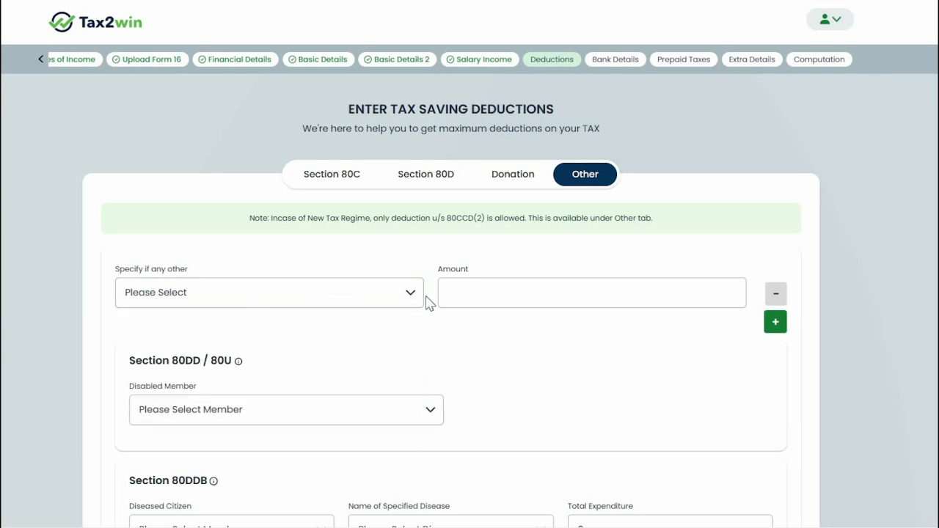
left_click(220, 297)
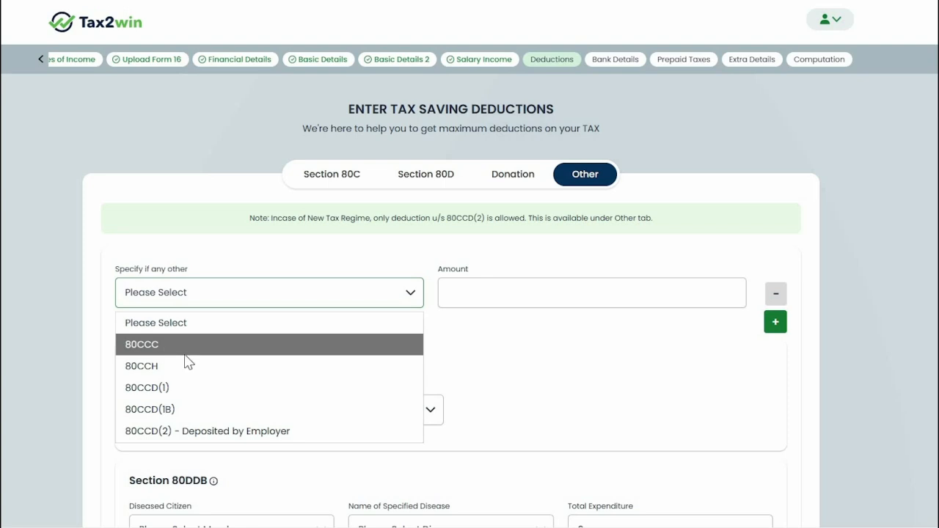
left_click(531, 284)
left_click(529, 297)
left_click(518, 390)
scroll(585, 207, "down", 3)
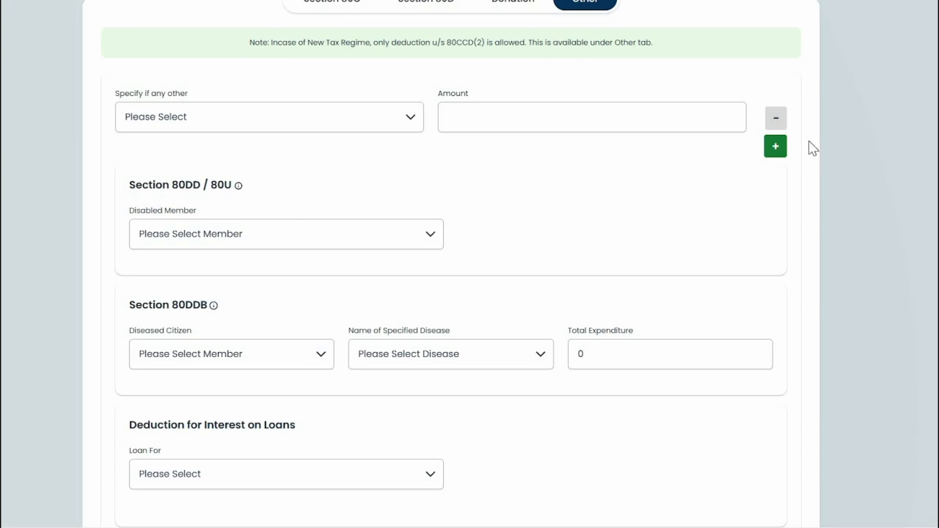
Set the first other deduction to 80CCC, adding and then deleting a second 80CCH row
left_click(776, 146)
left_click(259, 126)
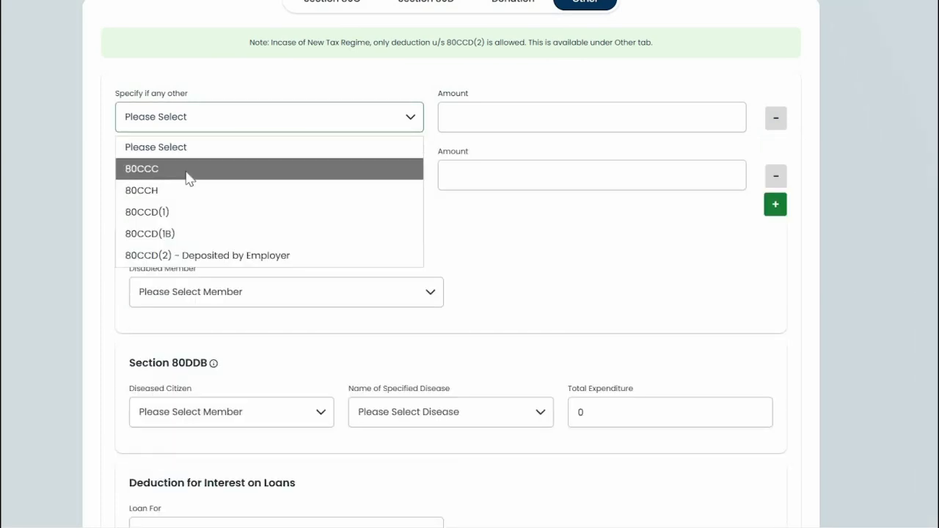
left_click(189, 174)
left_click(260, 176)
left_click(183, 249)
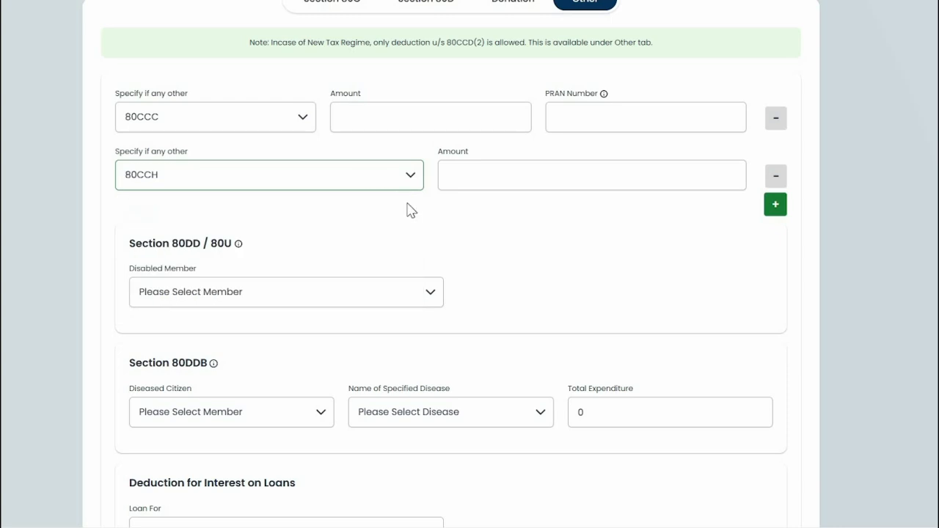
left_click(776, 178)
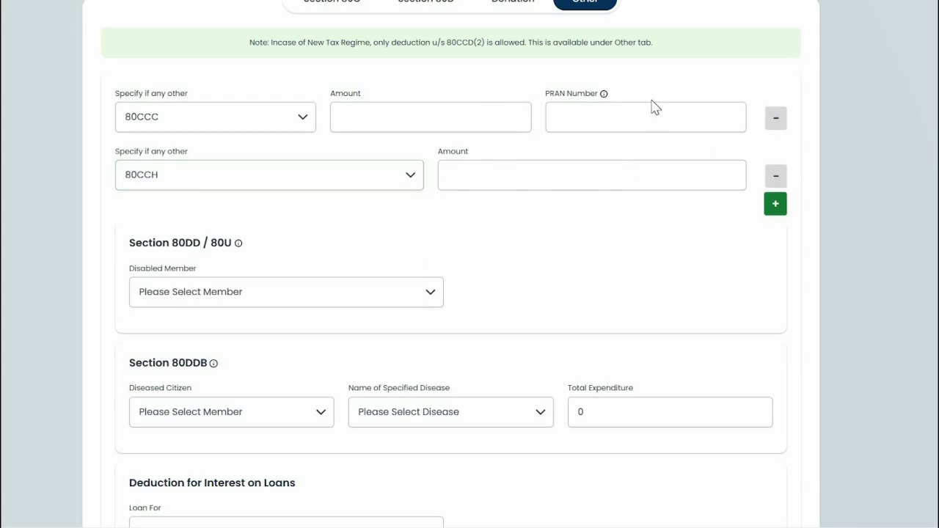
scroll(557, 210, "down", 2)
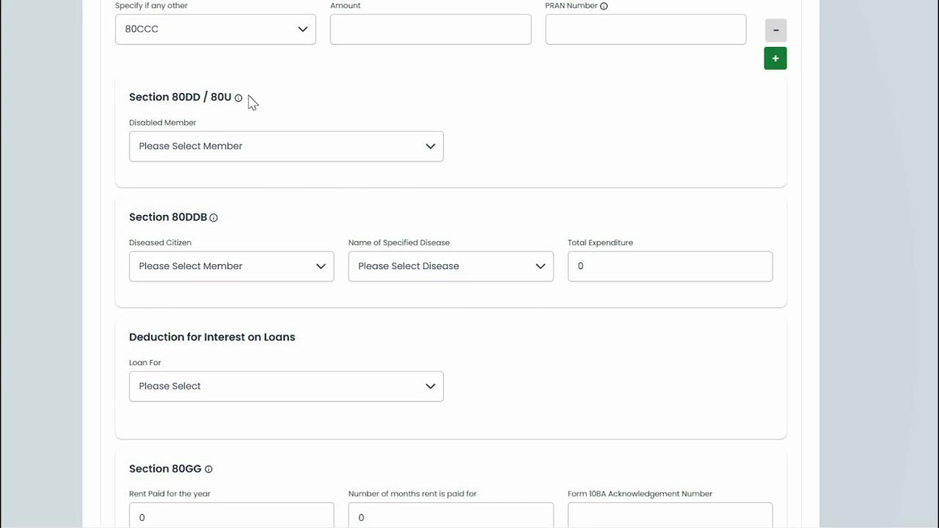
left_click(229, 150)
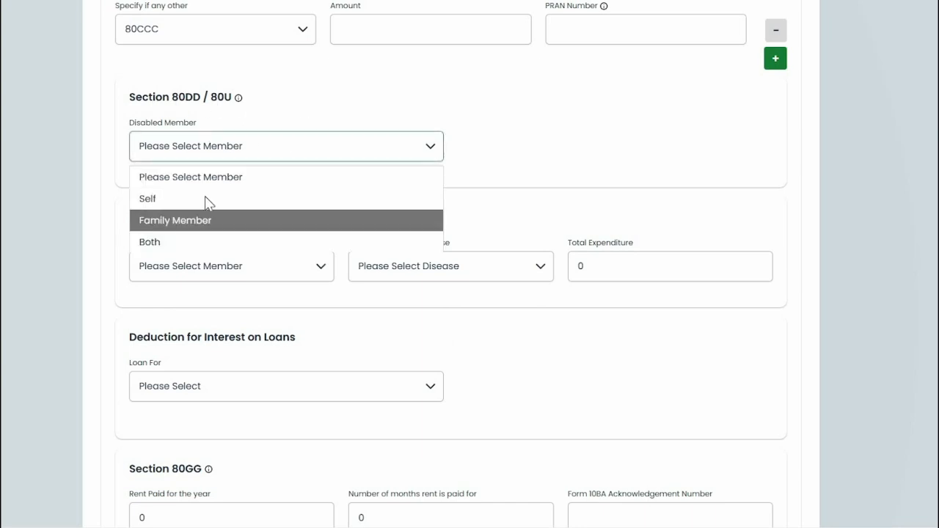
left_click(580, 155)
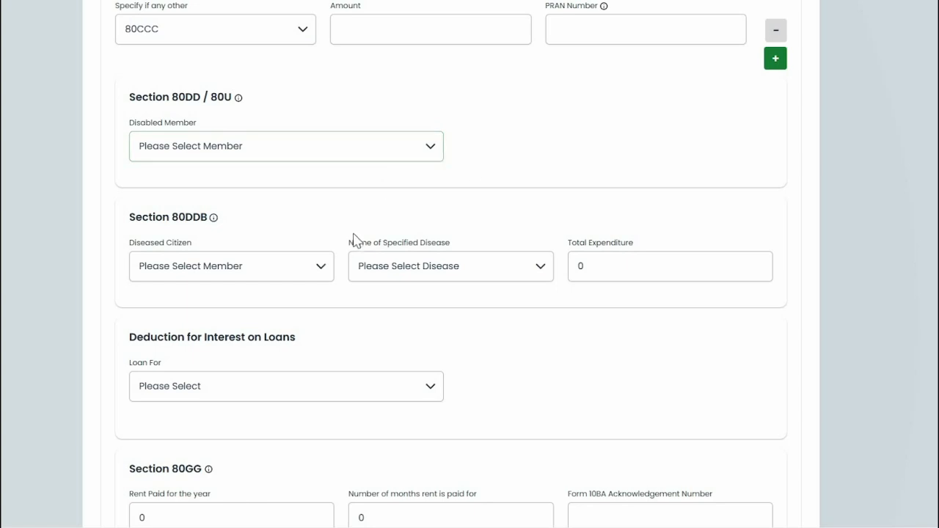
scroll(257, 189, "down", 2)
left_click(263, 183)
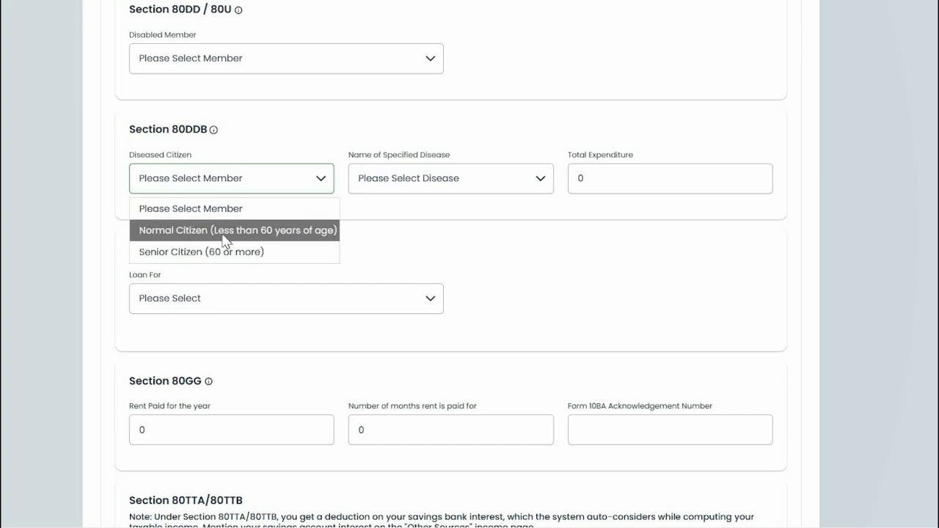
left_click(474, 220)
left_click(484, 180)
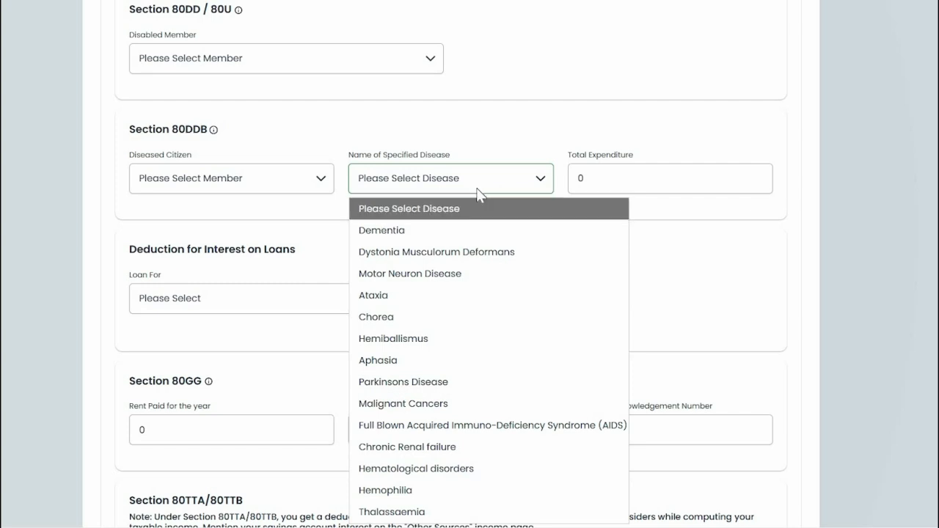
key("Tab")
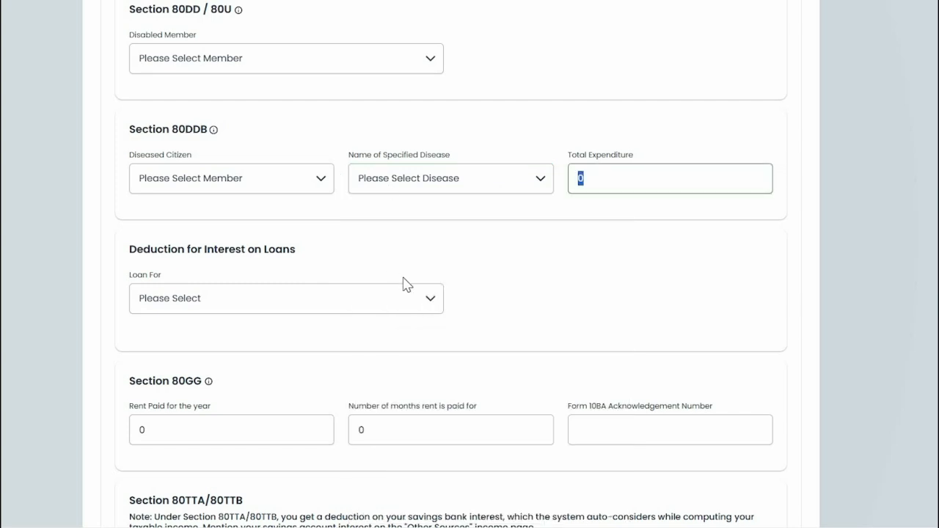
scroll(404, 285, "down", 1)
left_click(334, 211)
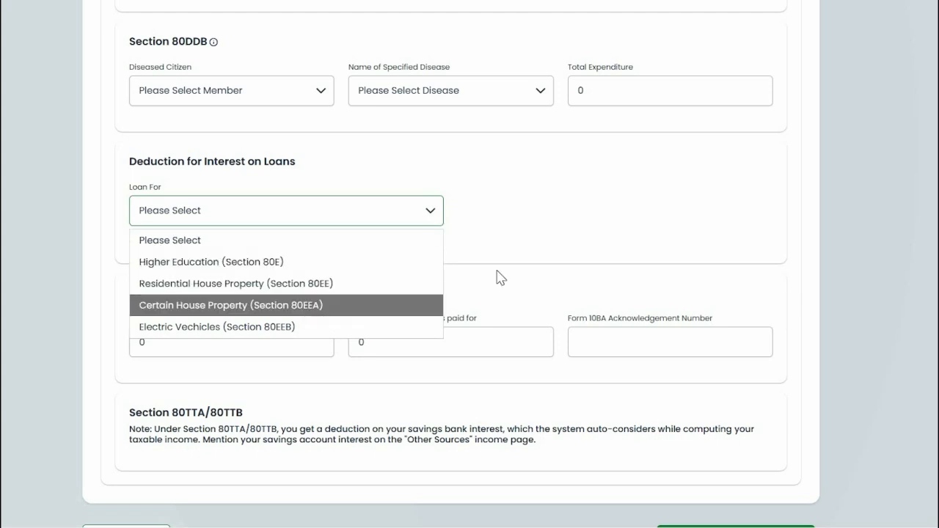
left_click(472, 264)
scroll(382, 212, "down", 2)
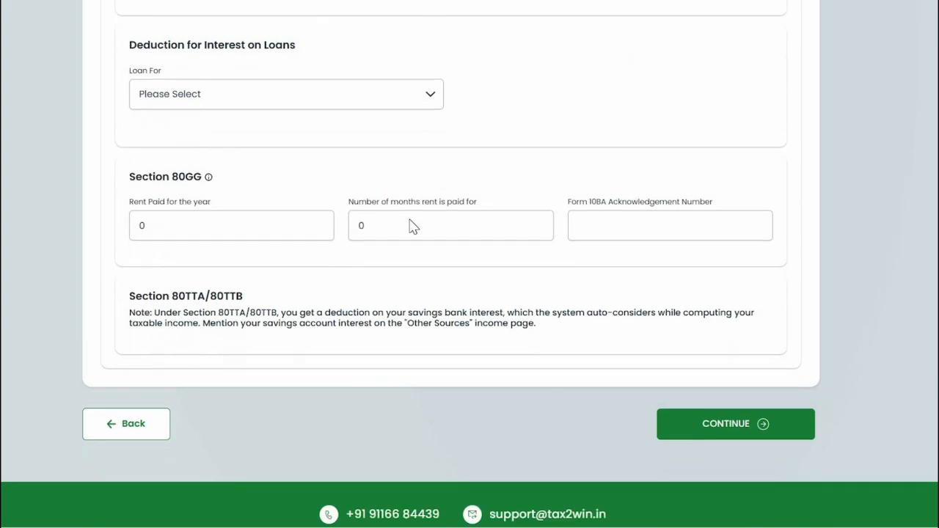
scroll(413, 225, "up", 7)
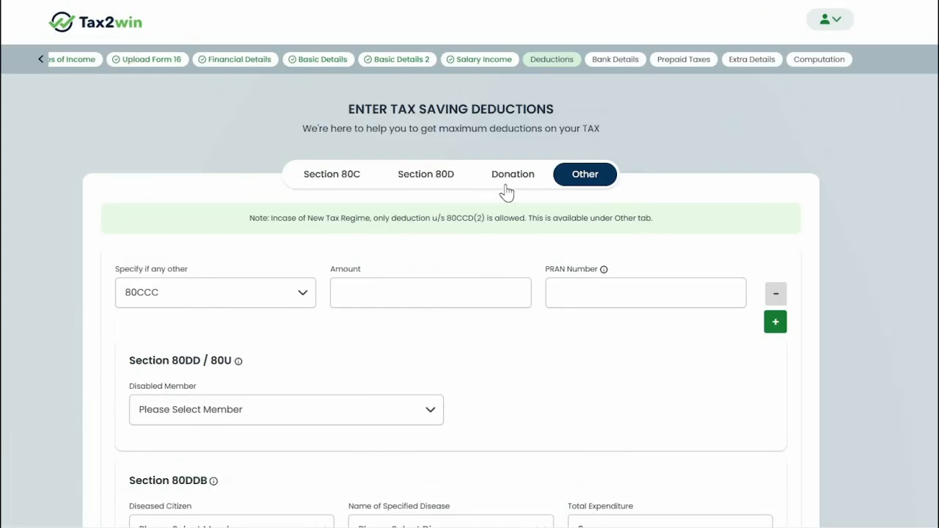
scroll(259, 223, "down", 3)
scroll(258, 223, "down", 4)
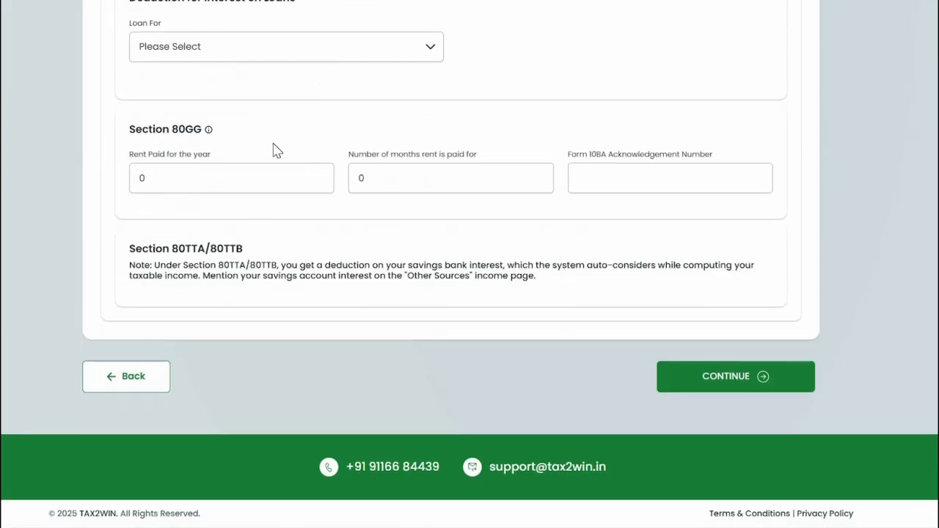
Save the deductions, keep the bank account type as Savings, and mark it for refund
left_click(688, 386)
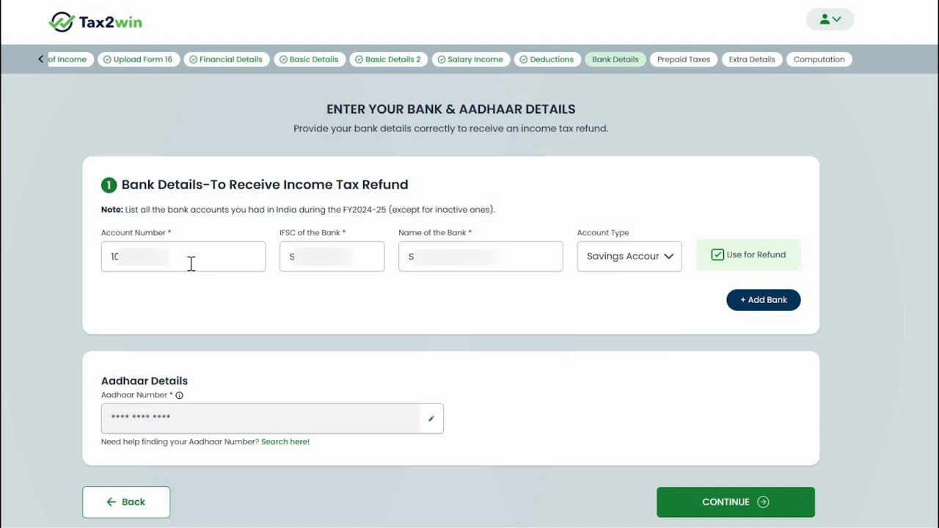
left_click(229, 265)
left_click(328, 266)
left_click(481, 264)
left_click(629, 267)
left_click(535, 300)
left_click(718, 254)
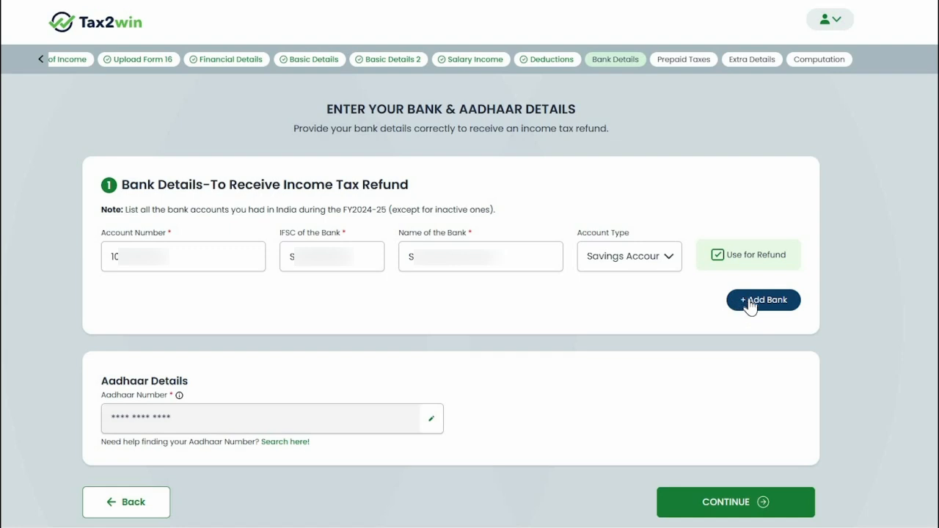
Add a second bank account block, delete it, and continue to Prepaid Taxes
left_click(754, 302)
left_click(791, 304)
left_click(833, 313)
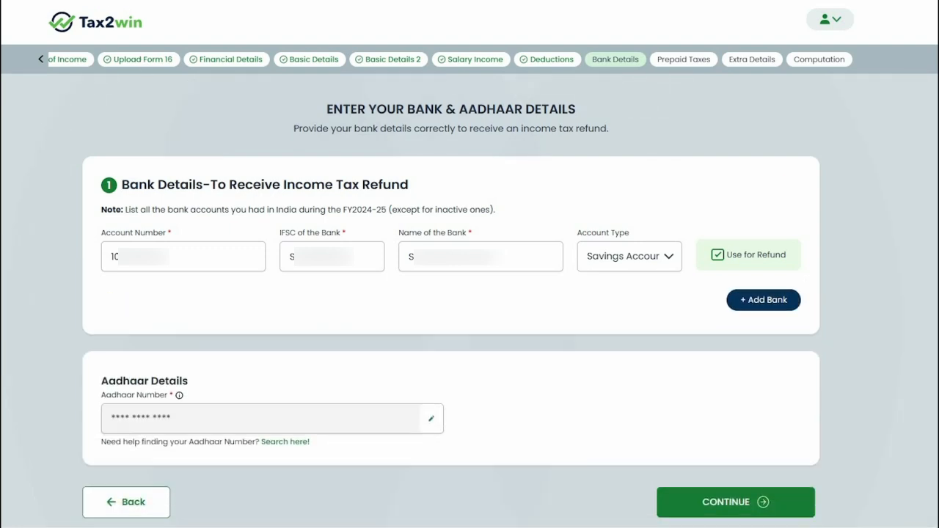
scroll(430, 342, "down", 2)
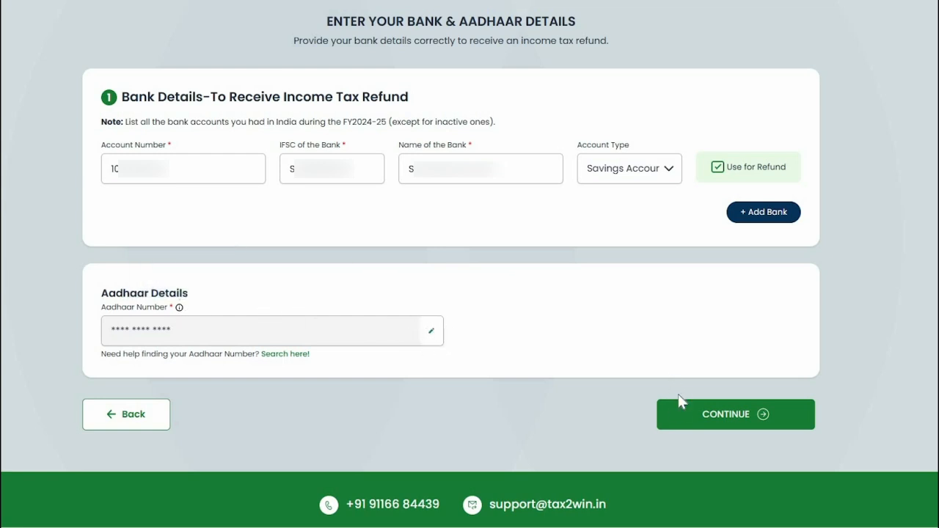
left_click(690, 421)
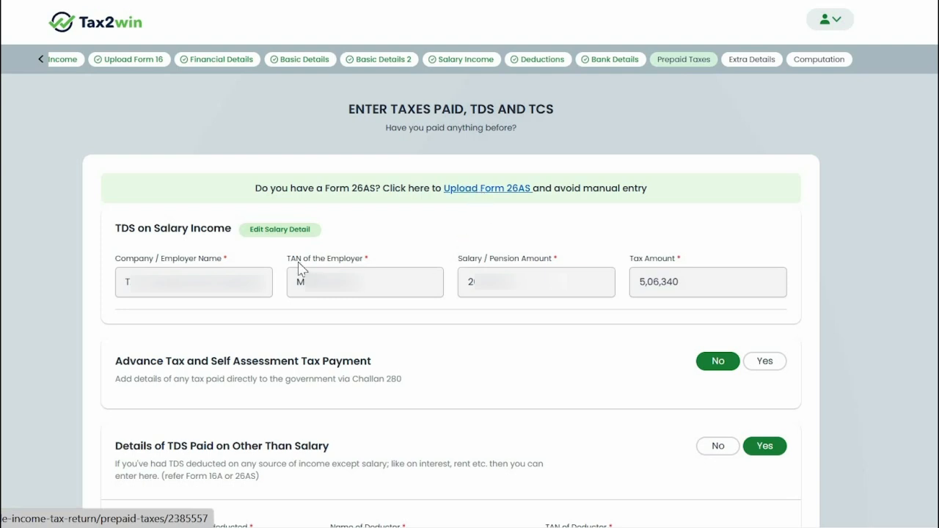
scroll(517, 209, "down", 3)
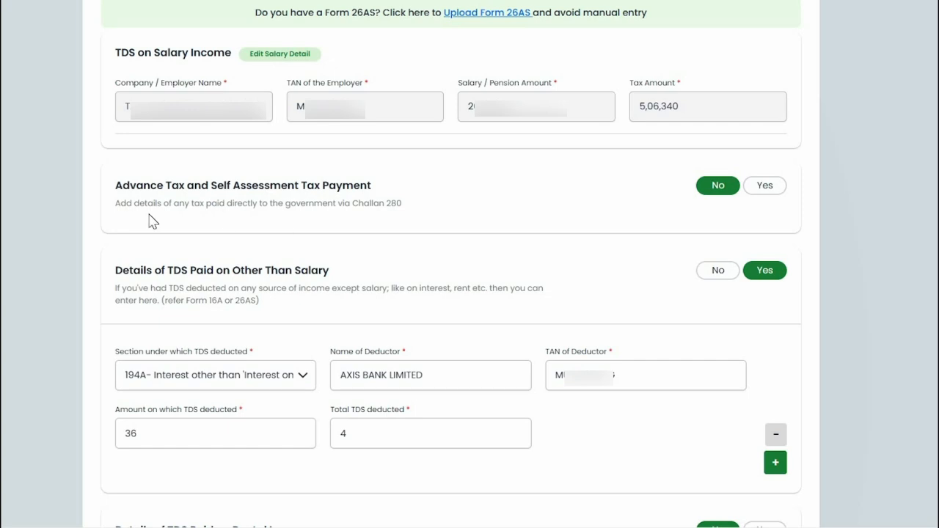
left_click(765, 188)
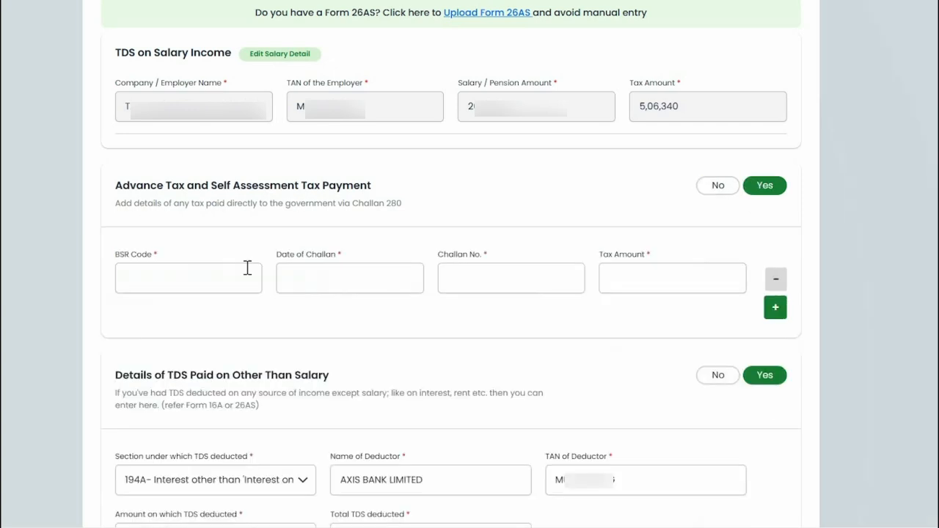
left_click(217, 277)
left_click(331, 279)
left_click(478, 281)
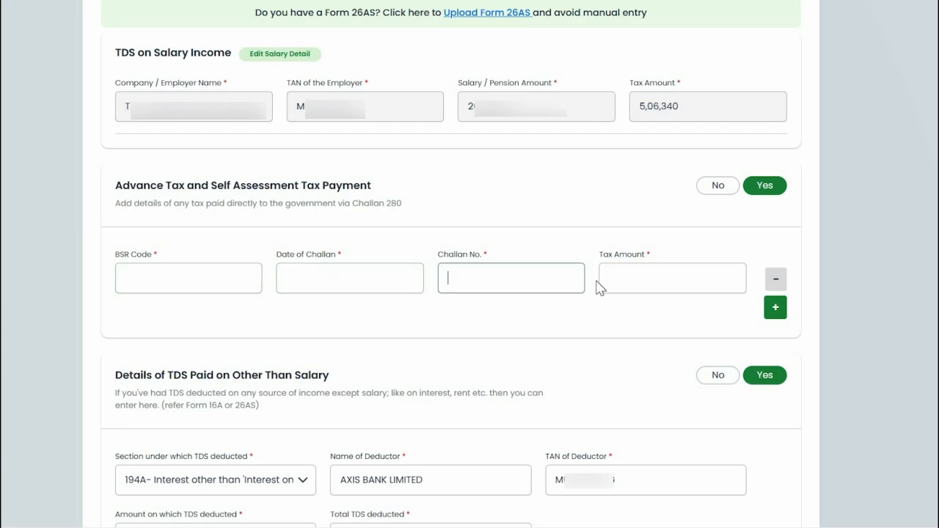
left_click(629, 282)
left_click(717, 185)
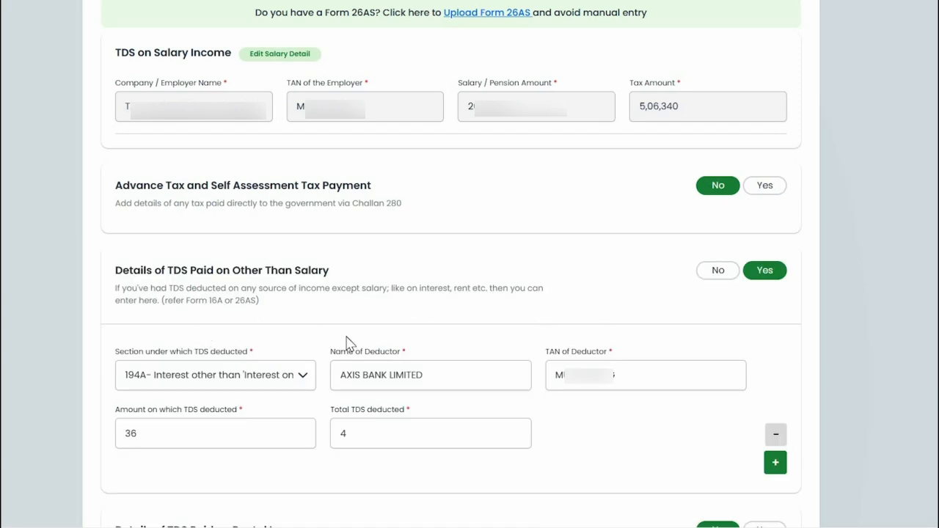
scroll(360, 326, "down", 1)
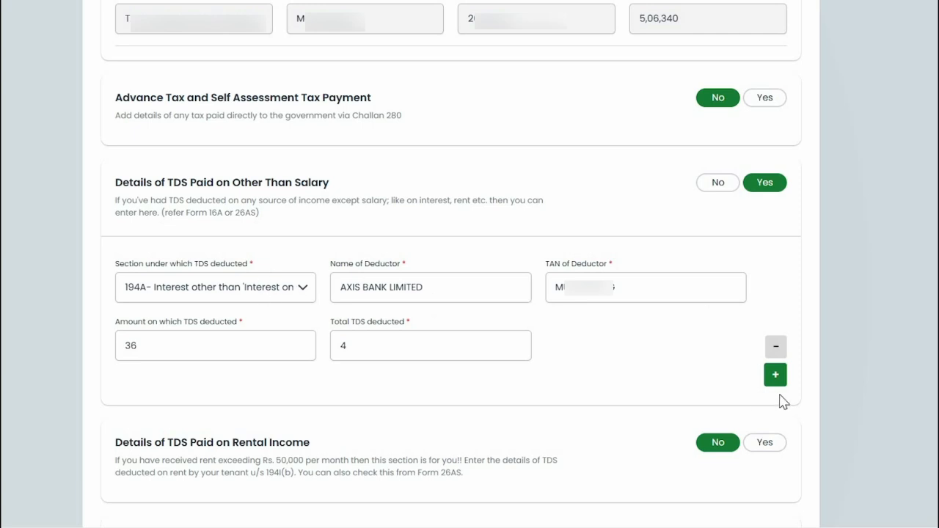
left_click(225, 290)
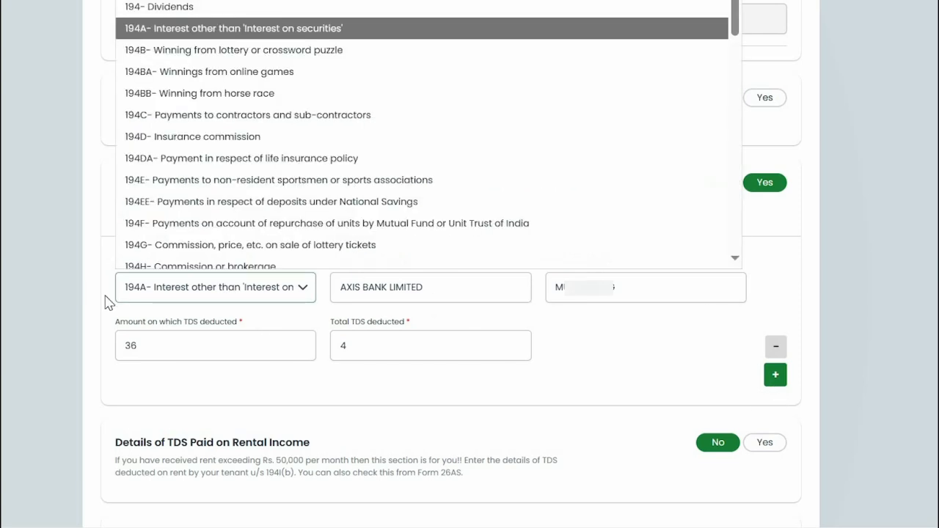
left_click(239, 293)
left_click(382, 292)
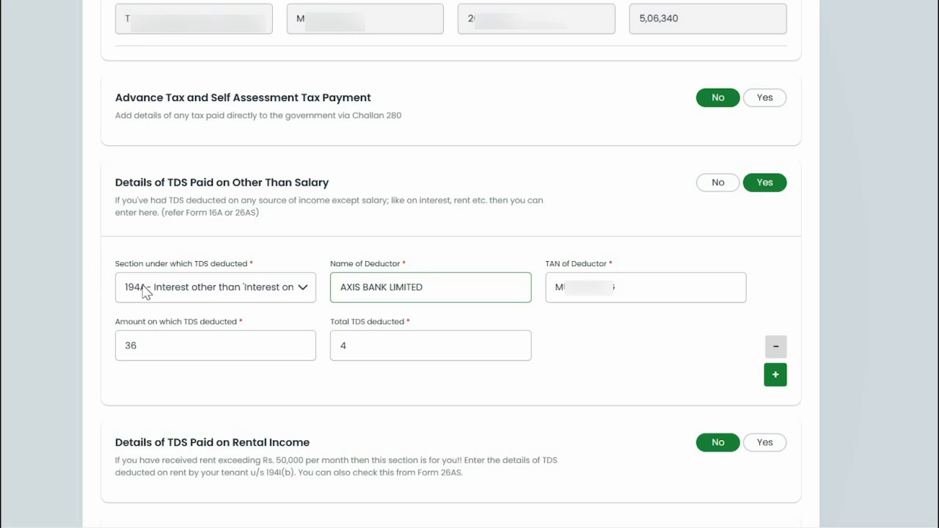
left_click(161, 293)
left_click(394, 293)
left_click(394, 292)
left_click(590, 293)
double_click(259, 354)
double_click(395, 340)
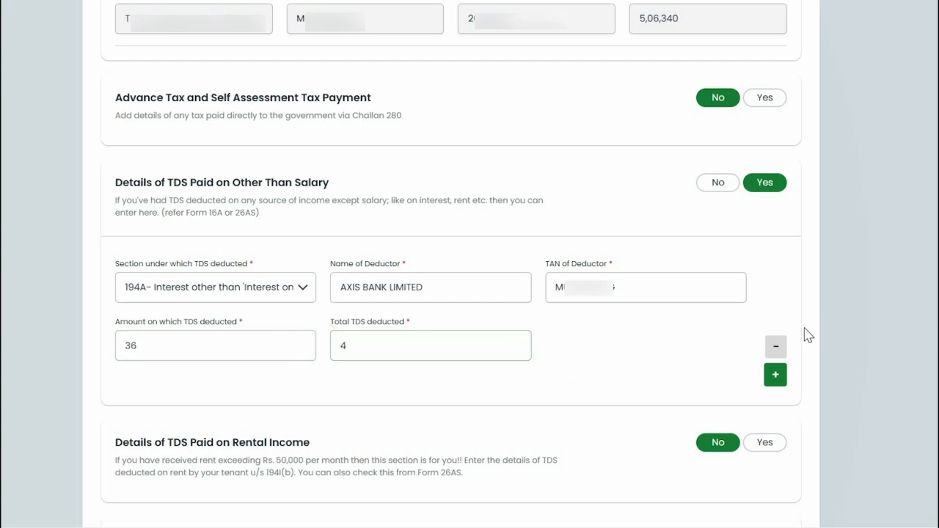
left_click(776, 377)
scroll(192, 394, "down", 1)
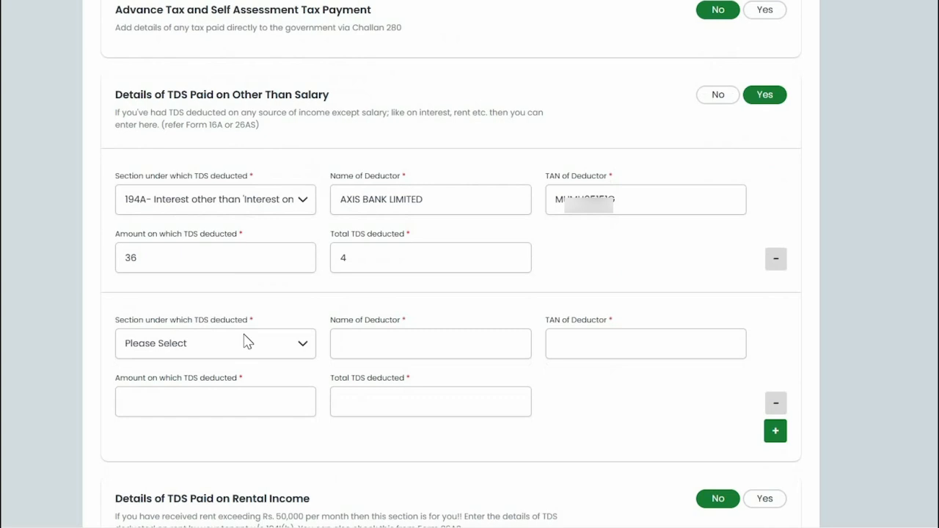
left_click(203, 345)
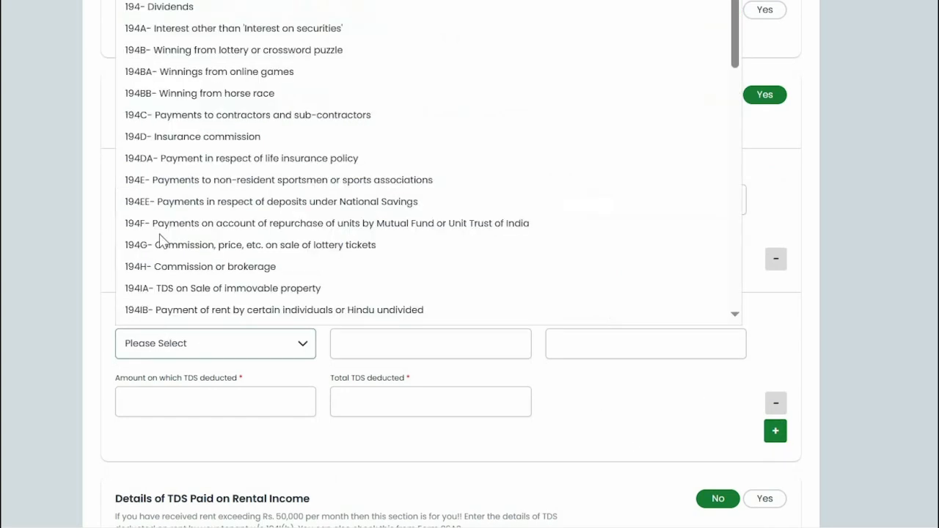
scroll(164, 187, "down", 1)
scroll(212, 143, "up", 1)
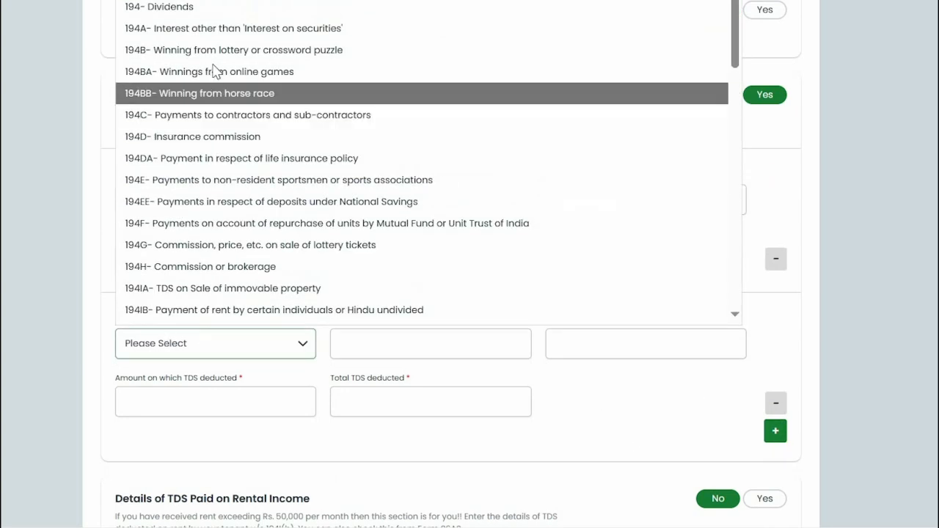
left_click(157, 15)
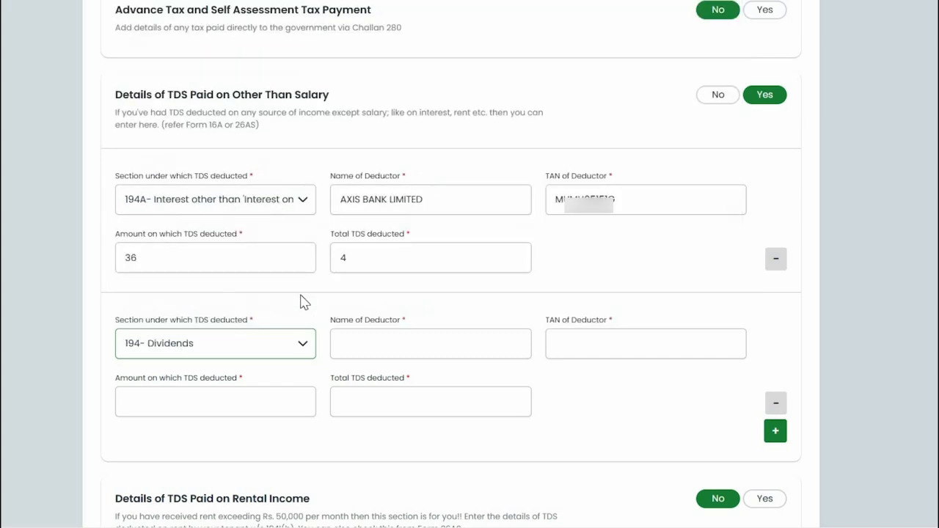
left_click(377, 343)
left_click(776, 403)
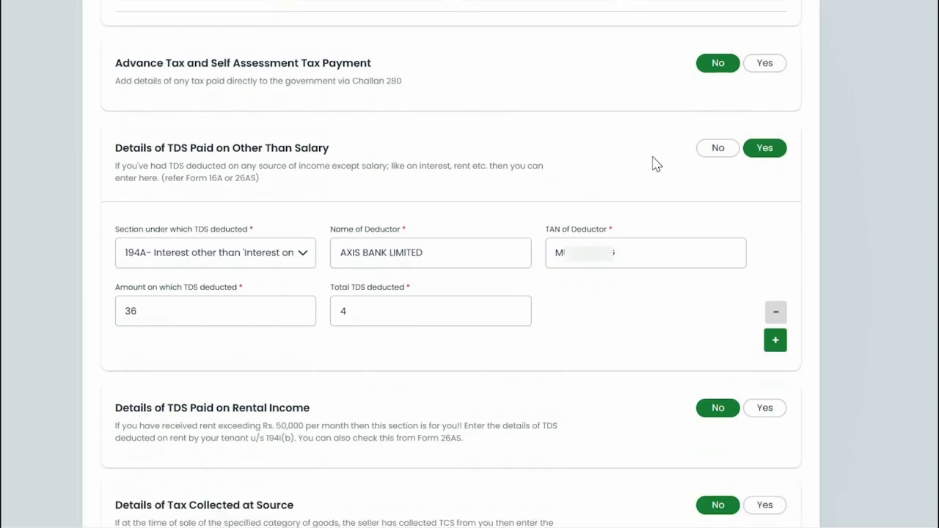
scroll(656, 331, "down", 3)
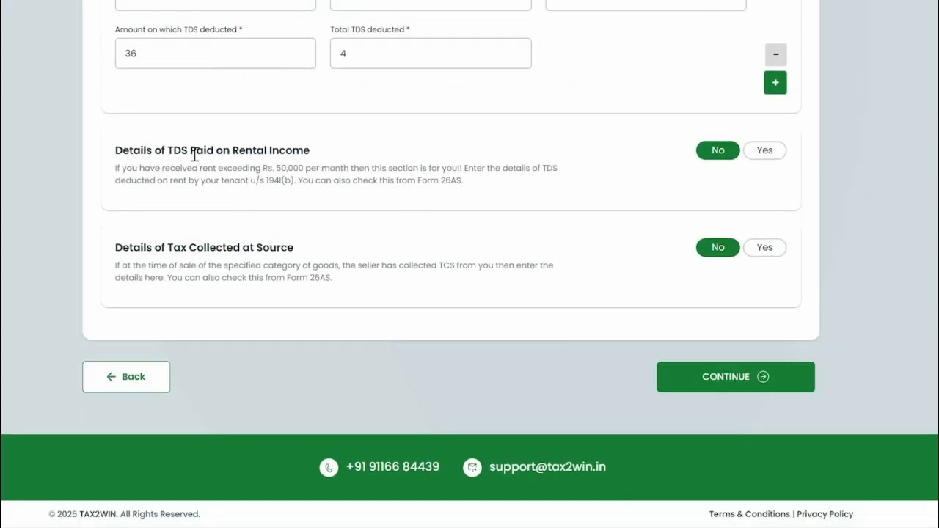
Reveal the rental-income TDS fields (deductor name, PAN, amount, total TDS), then set it back to No
left_click(767, 155)
left_click(181, 254)
left_click(294, 255)
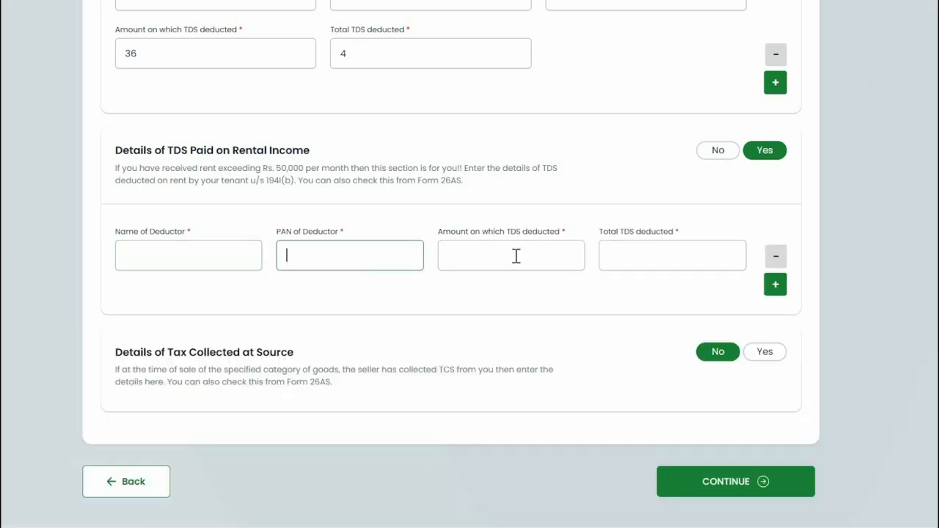
left_click(516, 256)
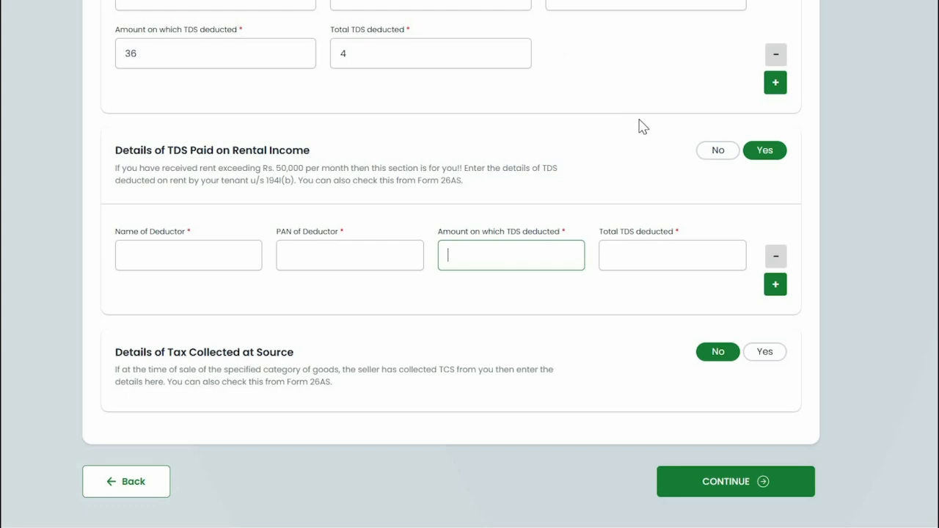
left_click(675, 252)
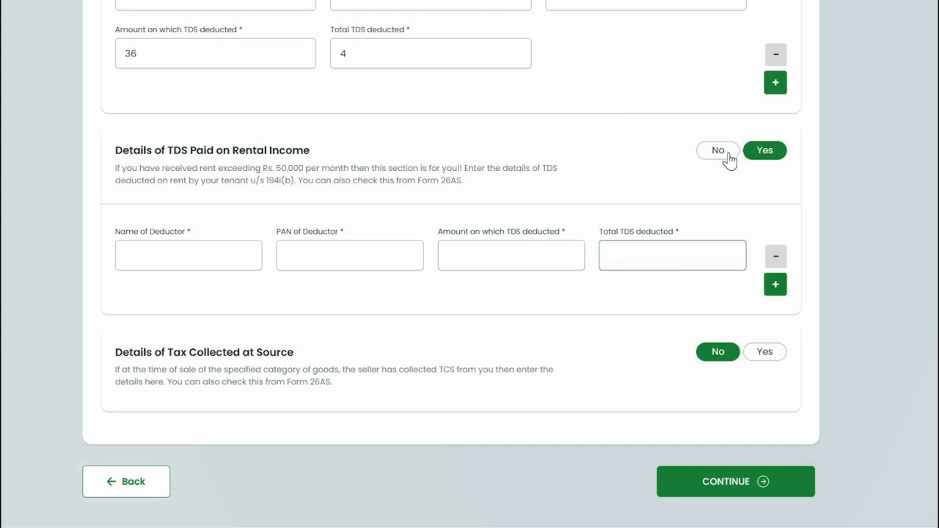
left_click(723, 155)
Reveal the TCS fields (collector name, TAN, amounts), set TCS back to No, and save Prepaid Taxes
left_click(719, 249)
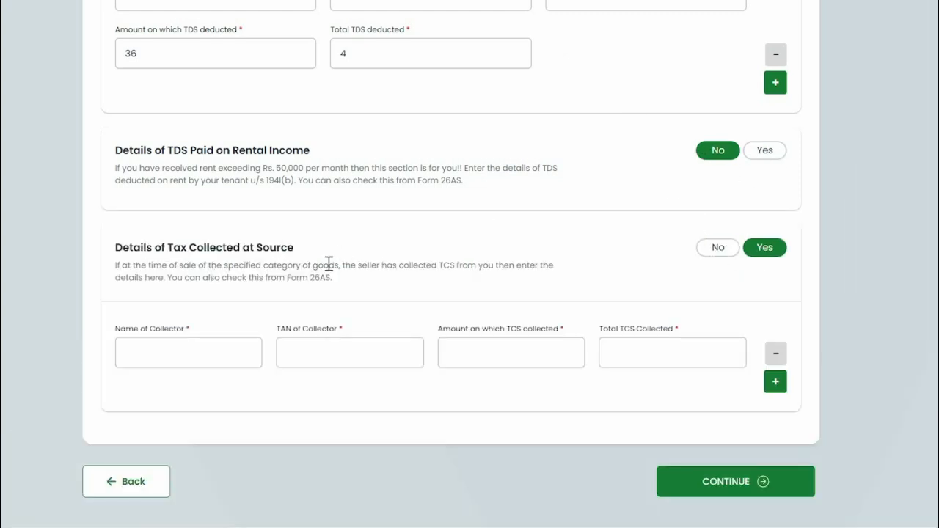
left_click(221, 343)
left_click(313, 350)
left_click(532, 350)
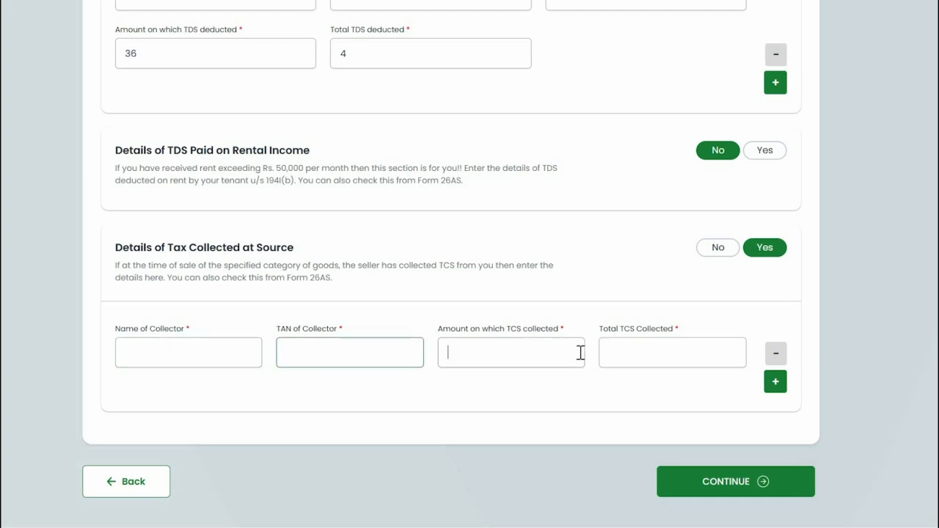
left_click(670, 348)
left_click(722, 250)
left_click(698, 378)
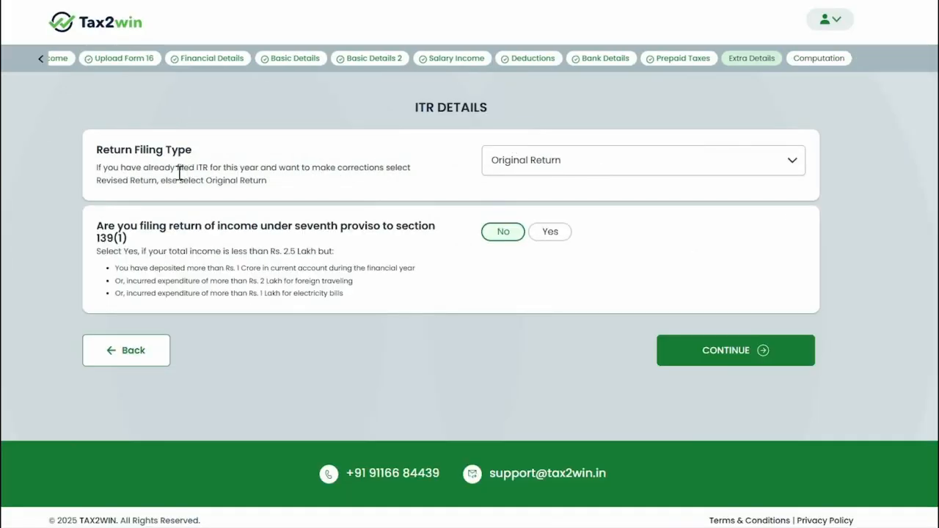
Keep the return filing type as Original Return on ITR Details
left_click(615, 171)
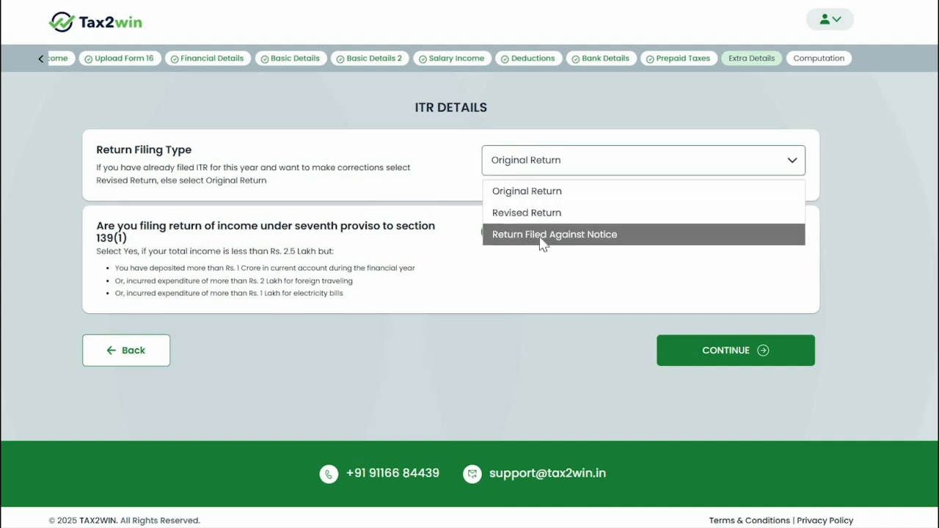
left_click(517, 192)
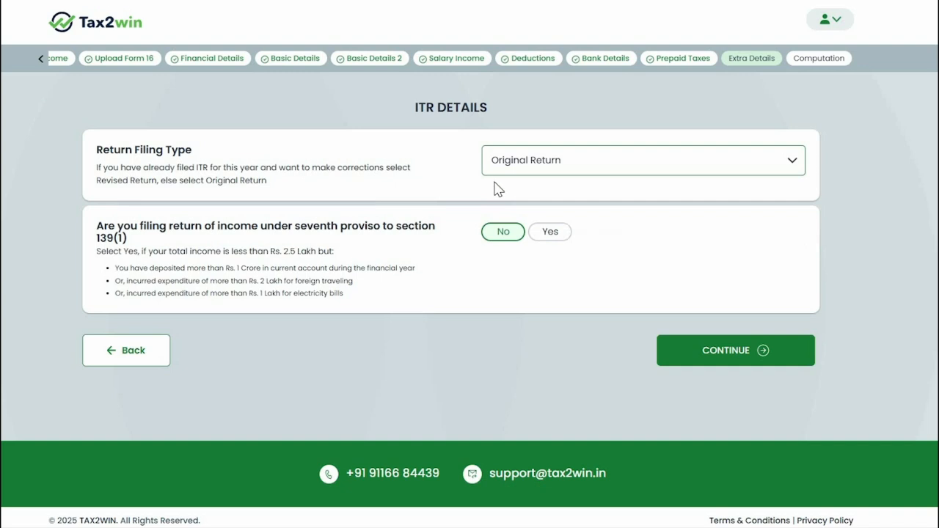
scroll(242, 267, "down", 1)
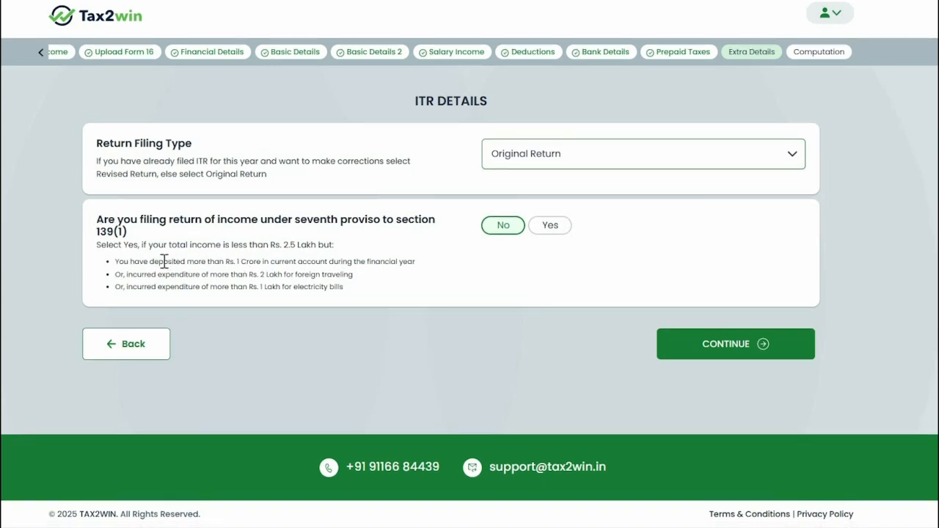
left_click_drag(174, 264, 300, 281)
left_click(504, 249)
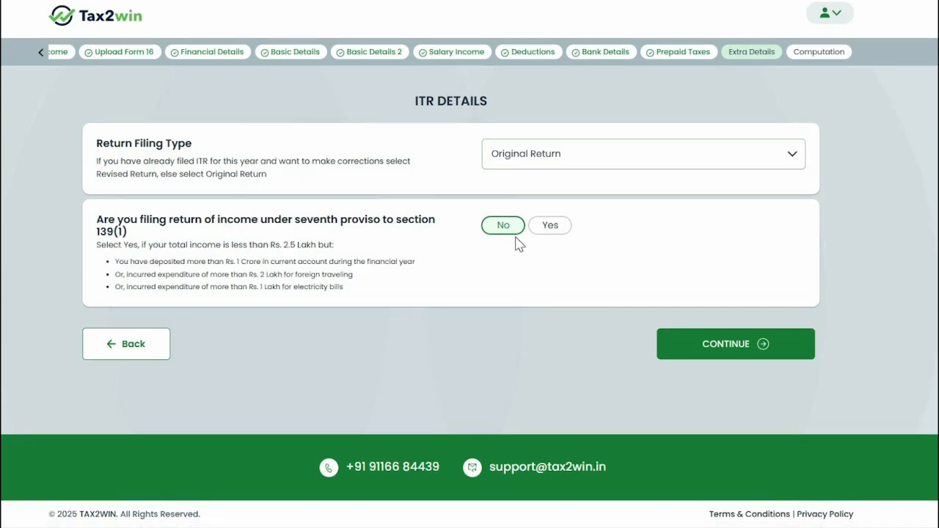
Submit ITR Details and review the regime comparison: 6,00,000 gross income, zero tax liability
left_click(707, 346)
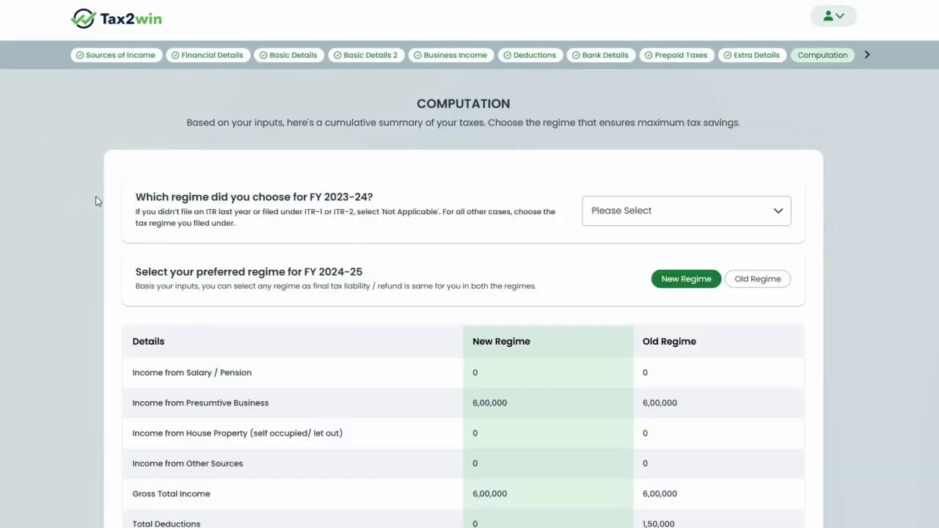
scroll(103, 194, "down", 1)
scroll(110, 188, "down", 1)
mouse_move(376, 84)
left_mouse_down()
mouse_move(251, 84)
mouse_move(388, 95)
left_mouse_up()
left_click_drag(148, 158, 525, 152)
Select New Regime as last year's (FY 2023-24) tax regime
left_click(506, 122)
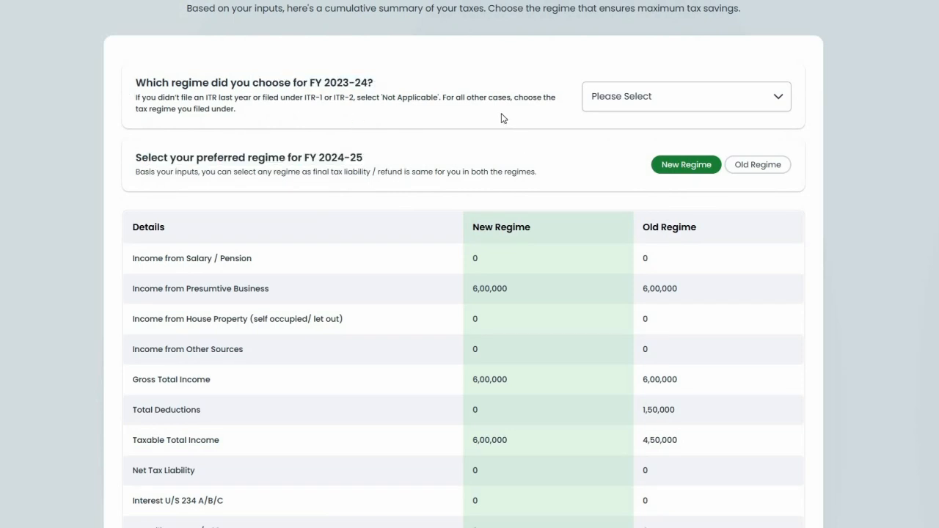
scroll(503, 118, "down", 1)
left_click(629, 43)
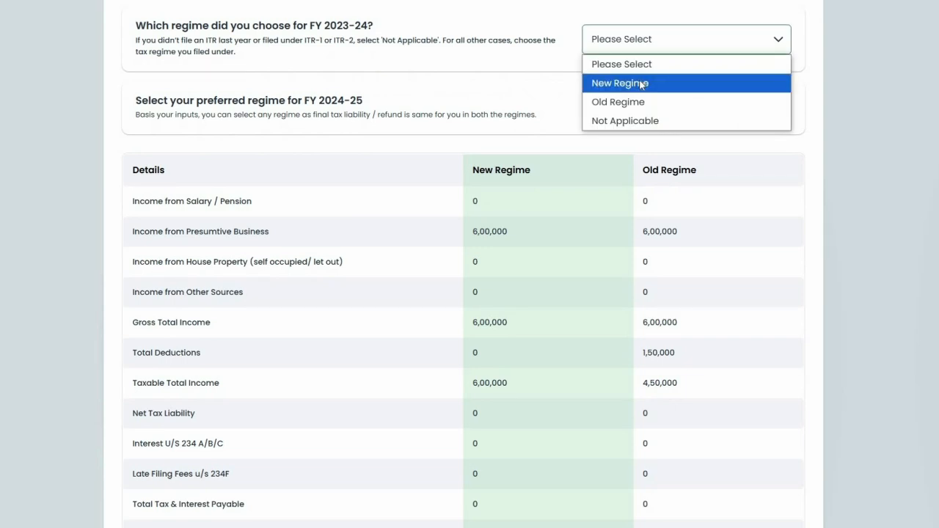
left_click(640, 85)
scroll(665, 97, "up", 2)
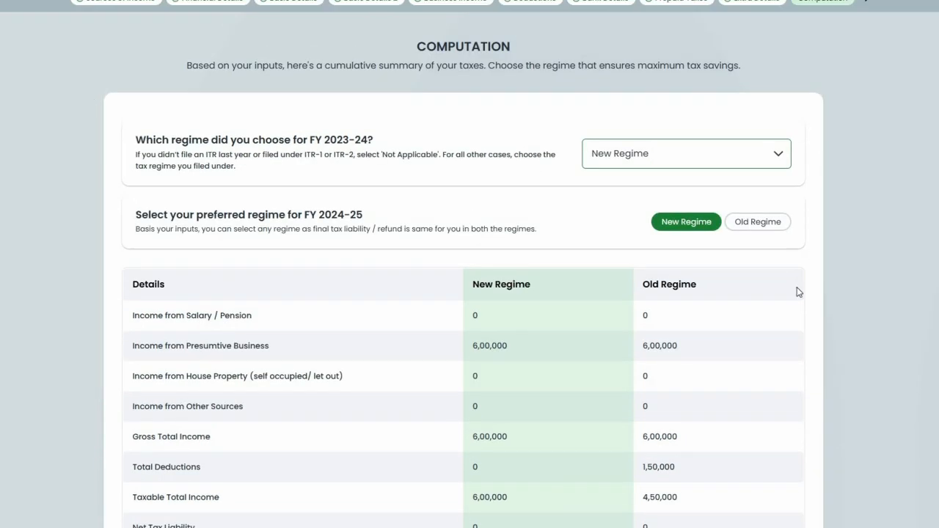
Download the New Regime detailed computation PDF, then start filing the return
scroll(425, 268, "down", 4)
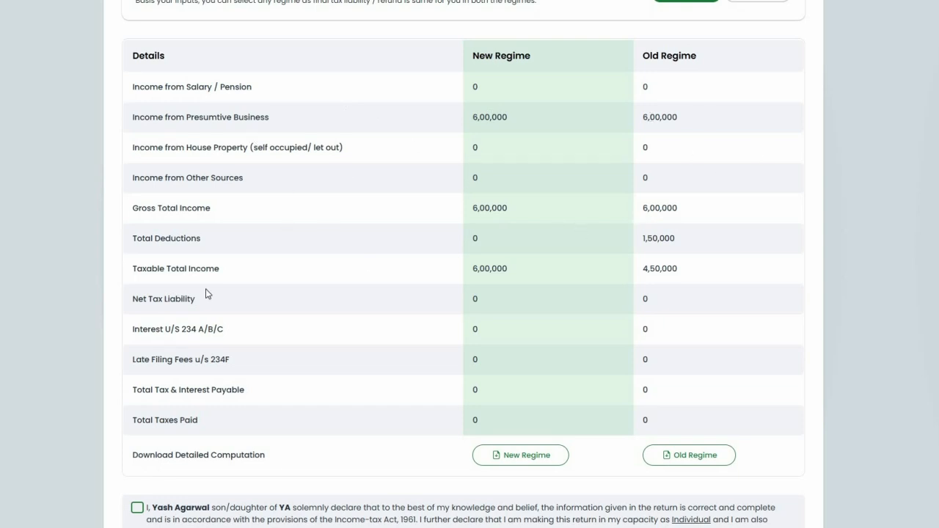
scroll(208, 390, "down", 2)
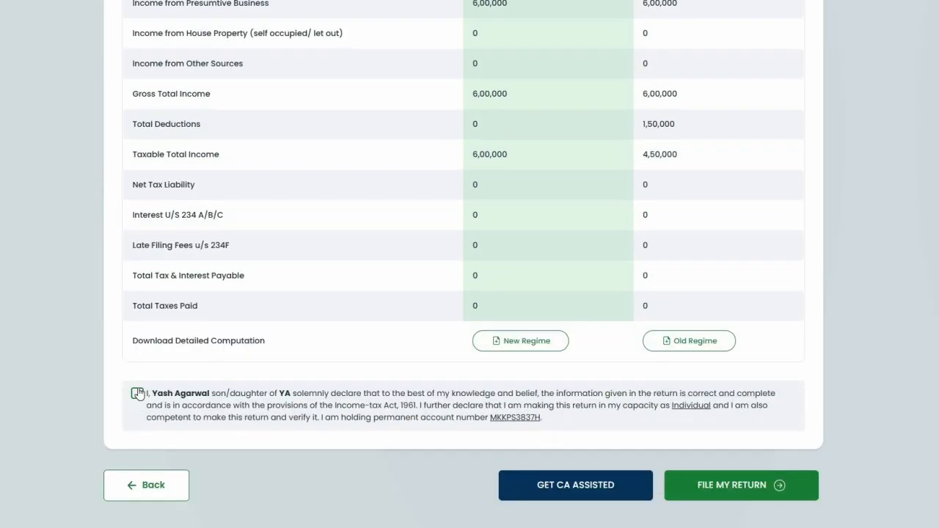
left_click(497, 344)
left_click(519, 56)
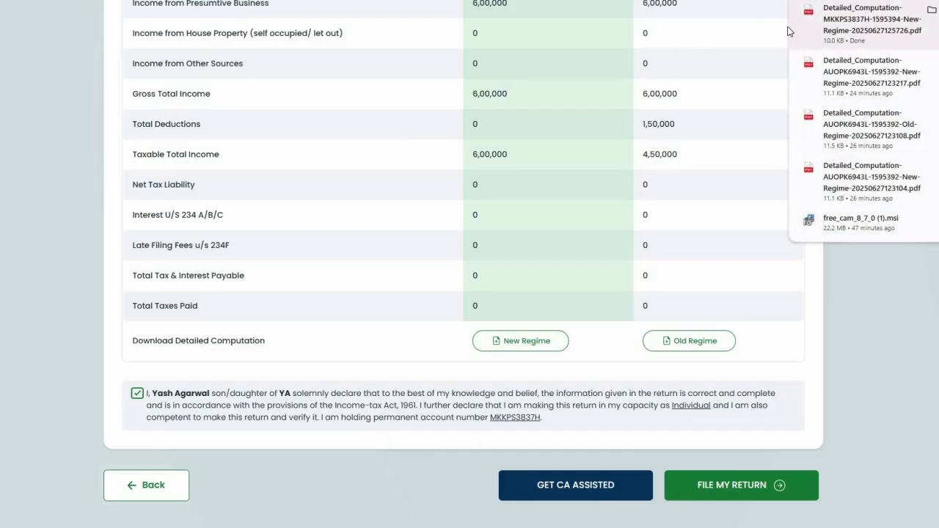
left_click(698, 341)
left_click(520, 75)
Acknowledge the eFiling notice, verify eFiler registration with the OTP, and proceed to the bill
scroll(690, 58, "down", 1)
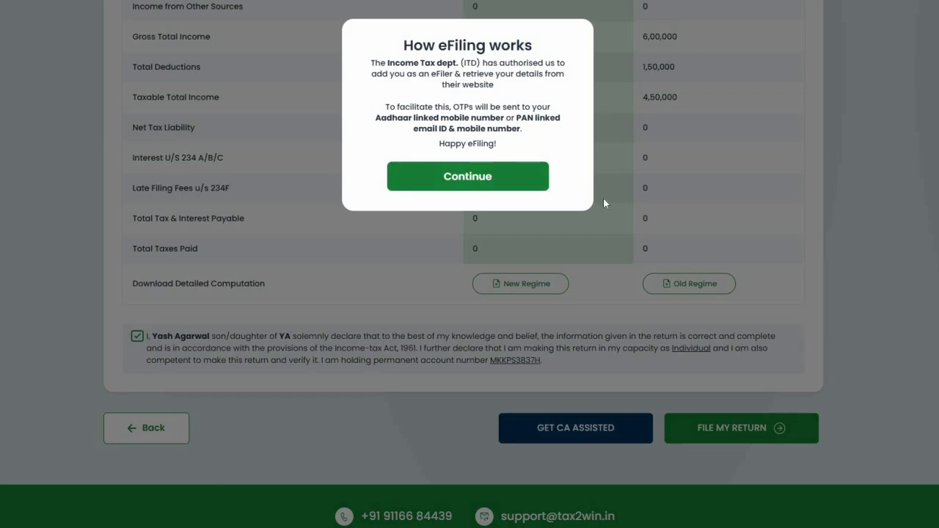
left_click(508, 177)
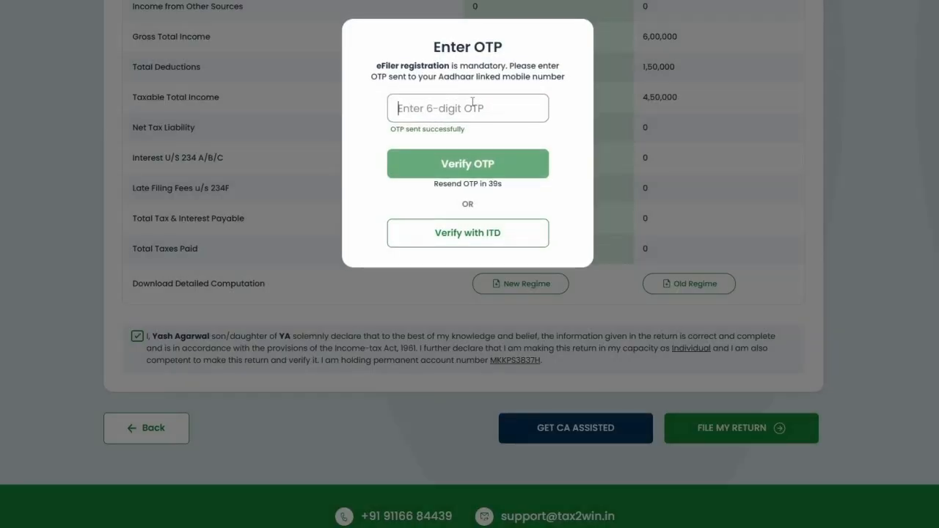
type("123432")
left_click(442, 172)
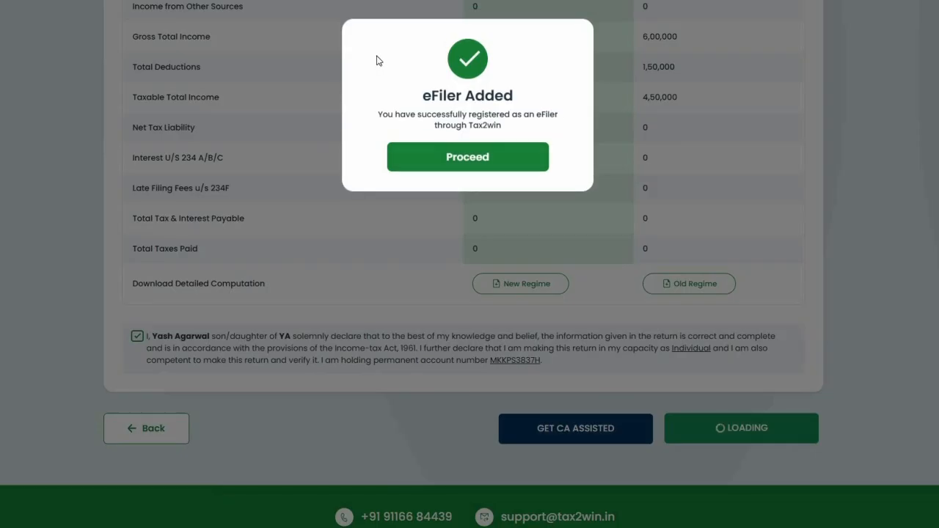
left_click(455, 156)
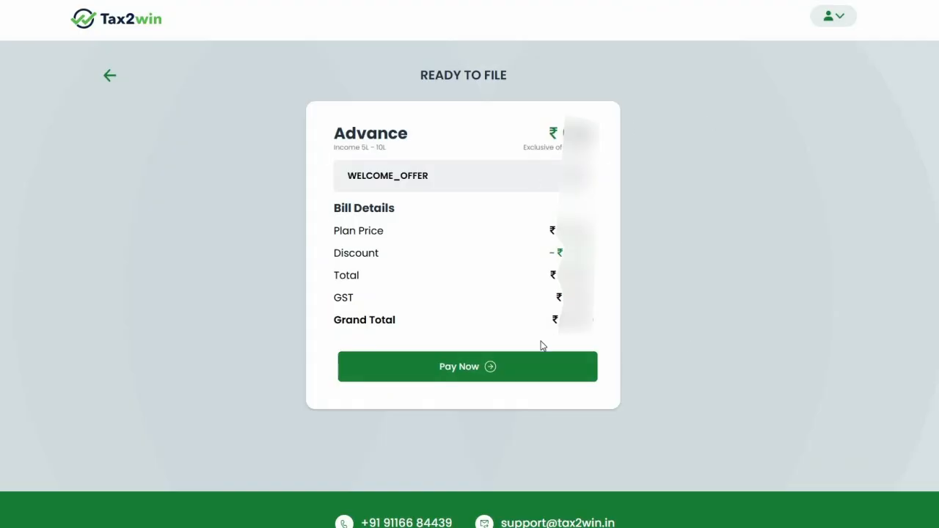
Start the fee payment and fill in the billing address and Zip Code
left_click(523, 367)
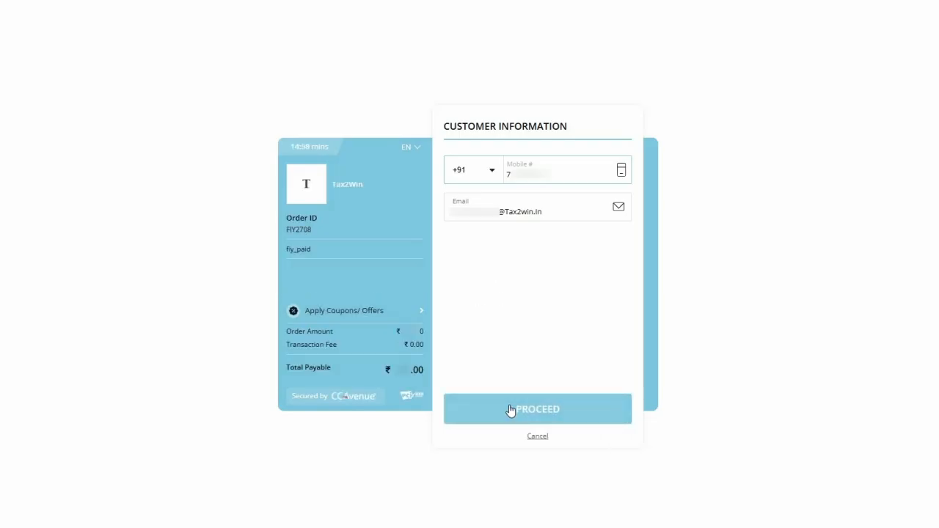
left_click(511, 411)
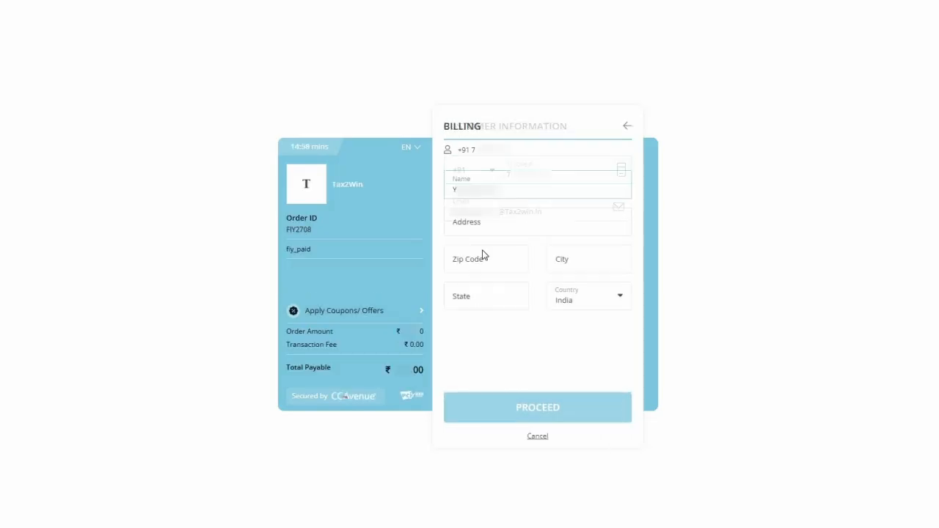
type("tax2win")
left_click(489, 263)
type("302001")
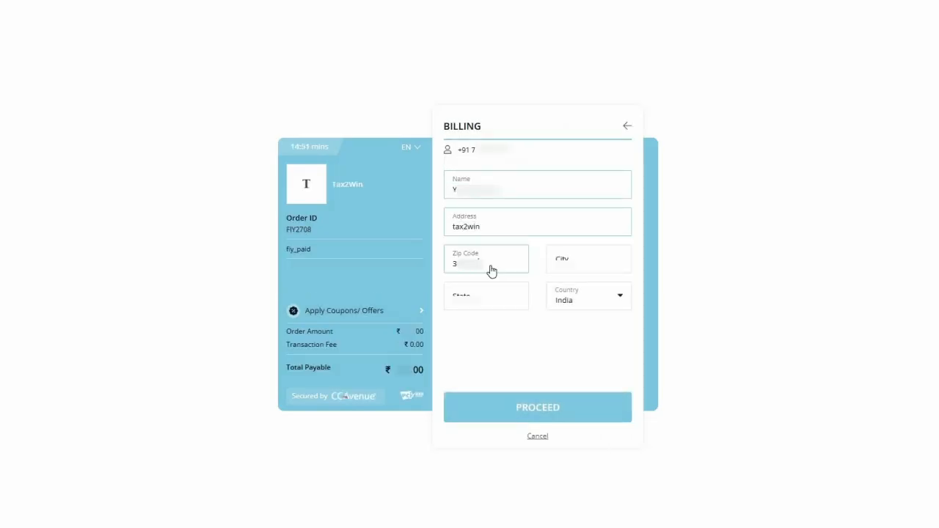
left_click(557, 403)
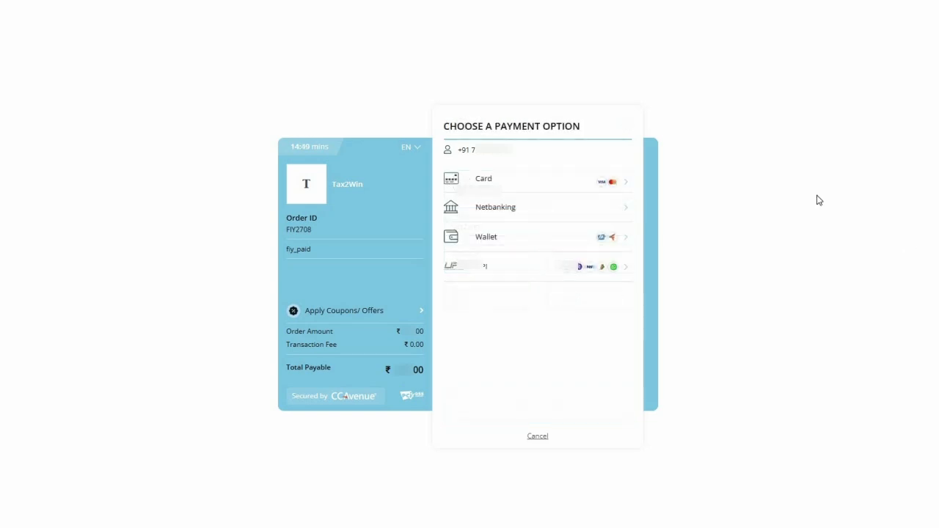
Pay 651.00 by netbanking through the test bank and send a Success response
left_click(468, 217)
left_click(493, 196)
left_click(493, 225)
left_click(552, 405)
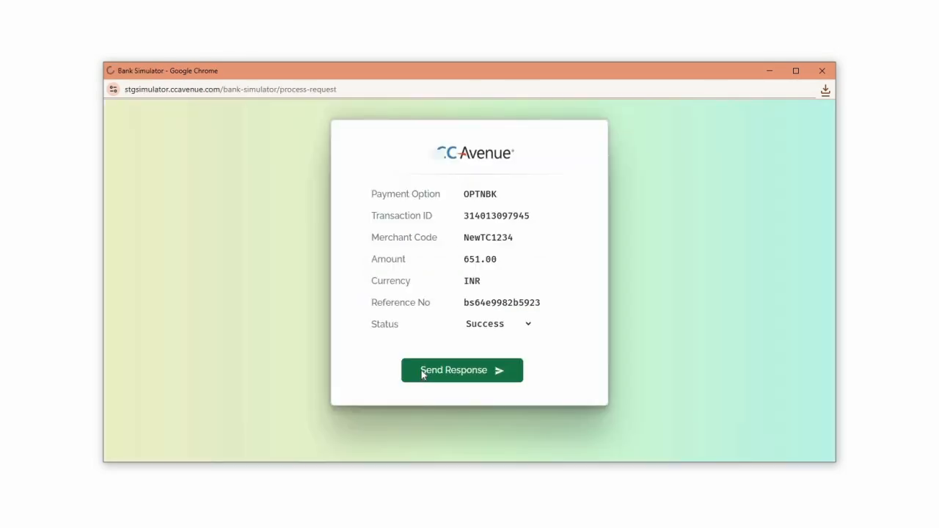
left_click(423, 372)
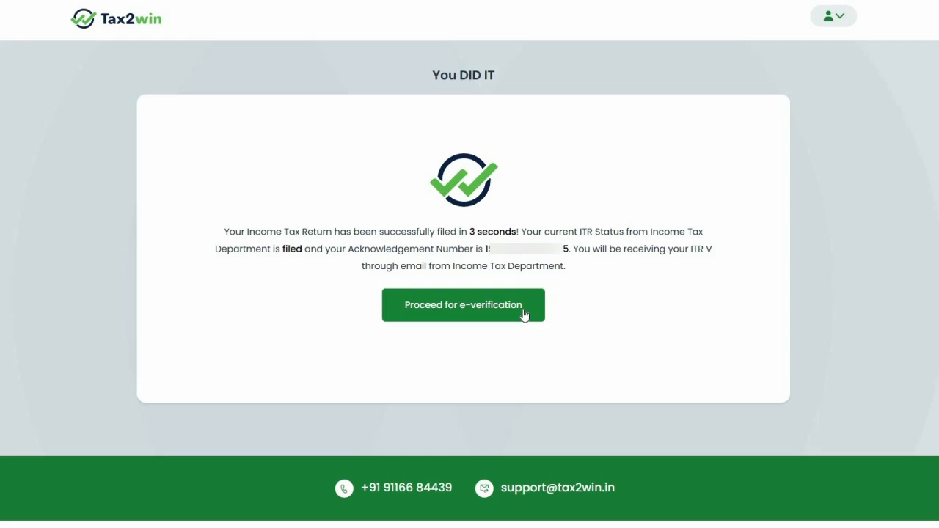
Choose Aadhaar as the e-verification method and request the EVC on the linked mobile
left_click(524, 314)
left_click(477, 163)
left_click(480, 194)
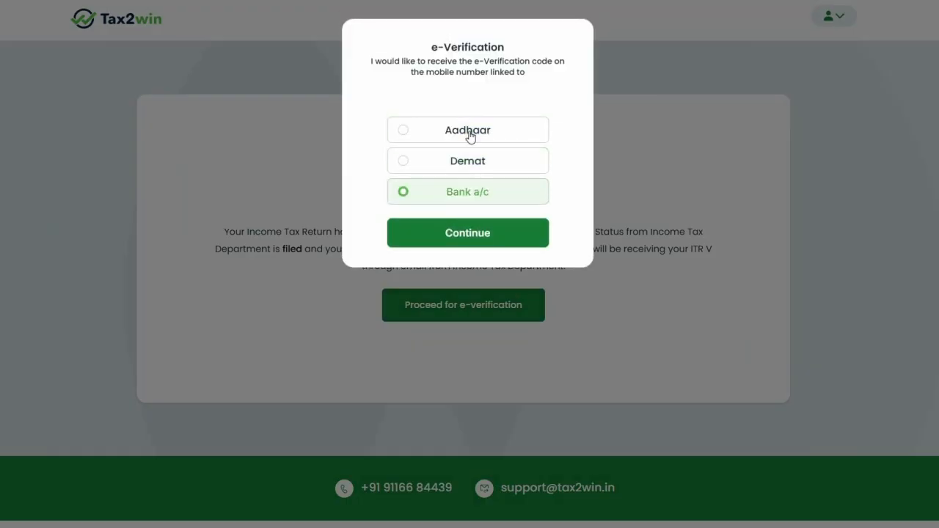
left_click(475, 136)
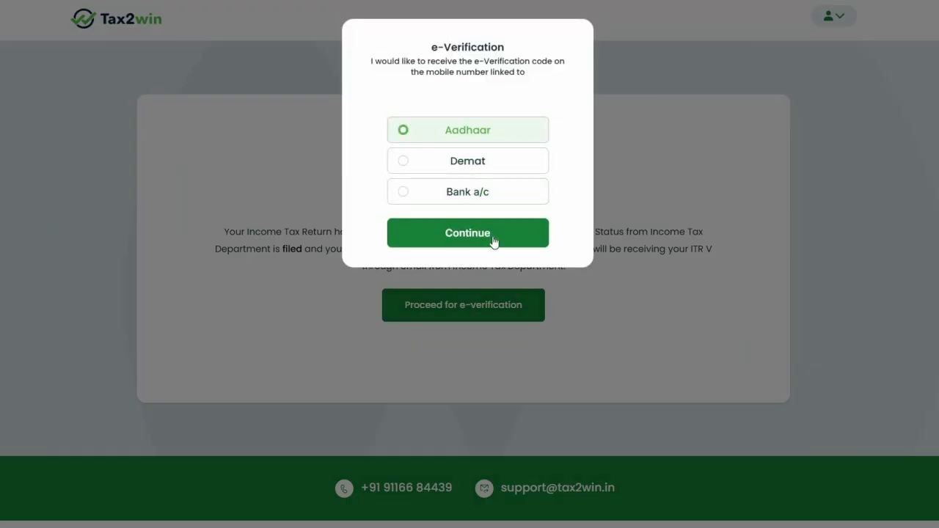
left_click(493, 235)
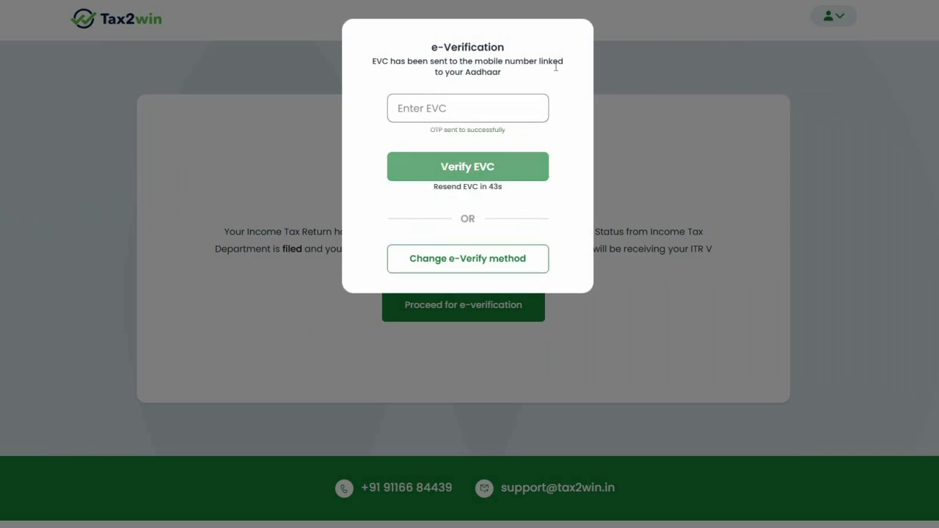
Enter the EVC, verify the return, and proceed to the dashboard
left_click(450, 111)
type("123456")
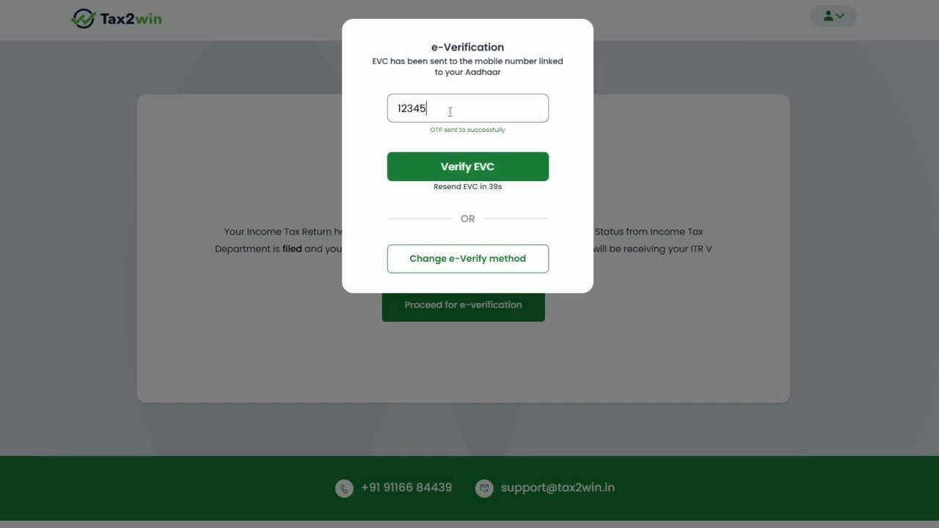
left_click(434, 176)
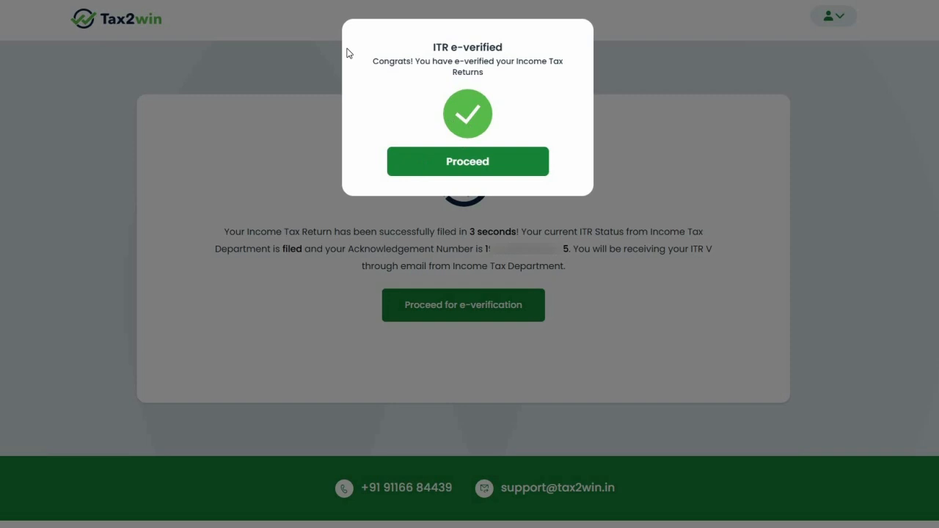
left_click_drag(419, 44, 370, 66)
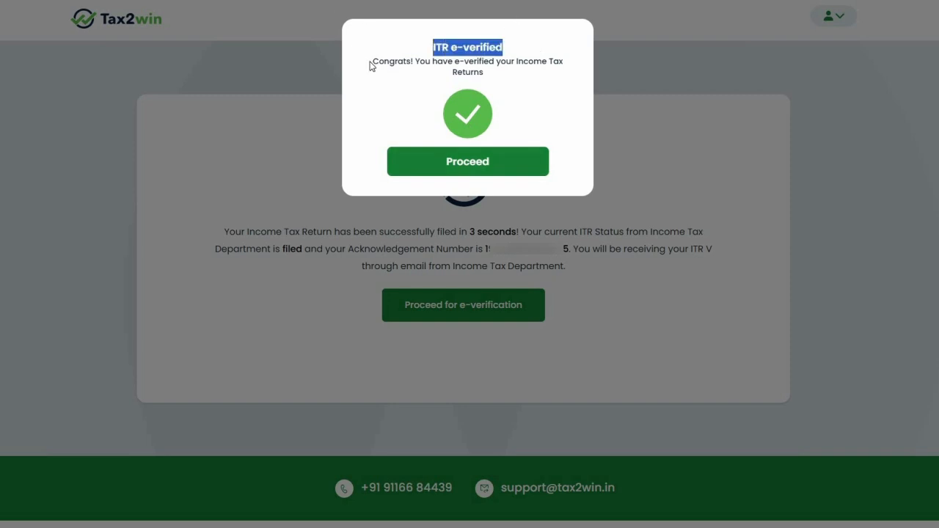
left_click(498, 164)
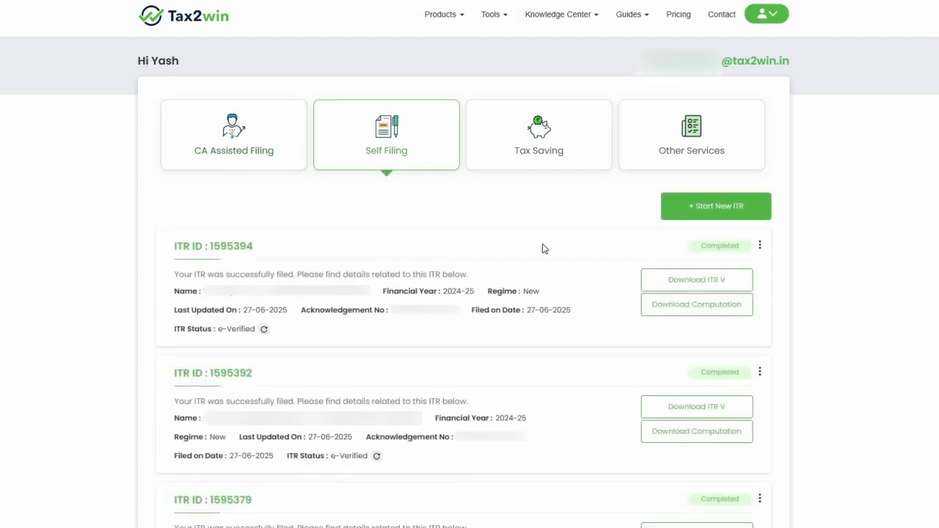
left_click_drag(173, 246, 254, 248)
left_click(174, 308)
left_click(760, 246)
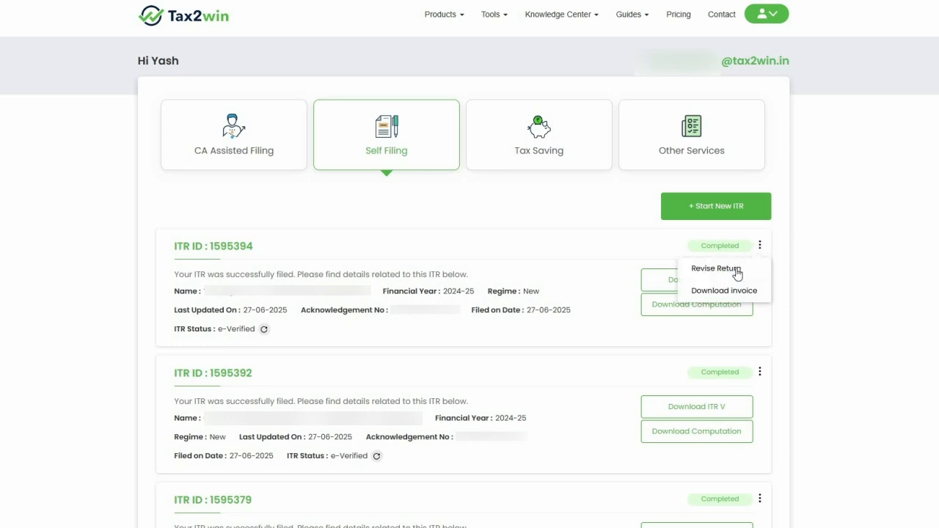